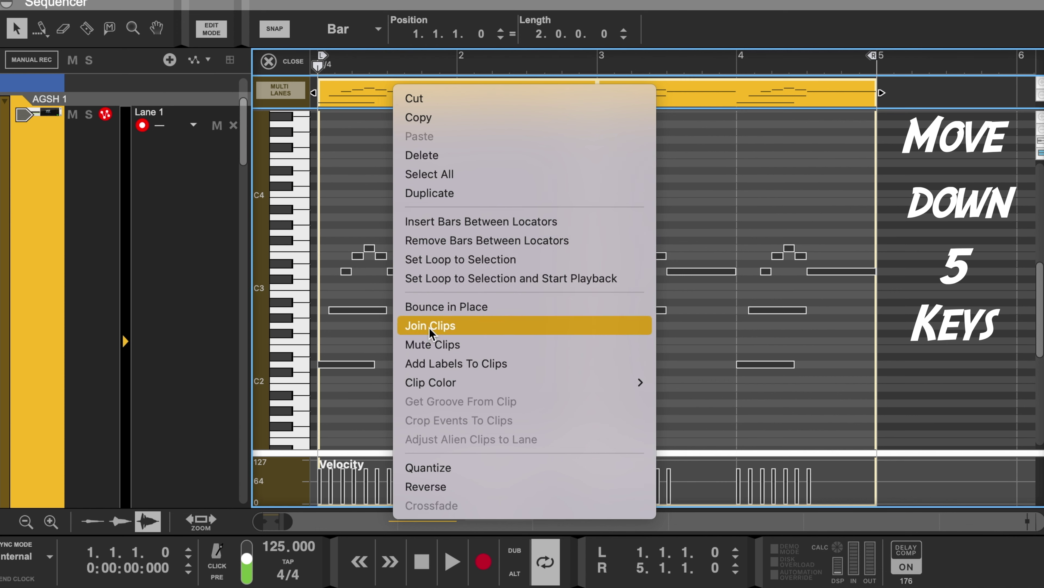
# - Join the AGSH 1 clips and move all the notes in bars 3 and 4 down five semitones
pyautogui.click(430, 326)
pyautogui.doubleClick(653, 308)
pyautogui.moveTo(612, 229); pyautogui.dragTo(871, 389)
pyautogui.scroll(-5, 872, 389)
pyautogui.press('Down')
pyautogui.press('Down')
pyautogui.press('Down')
pyautogui.press('Down')
pyautogui.press('Down')
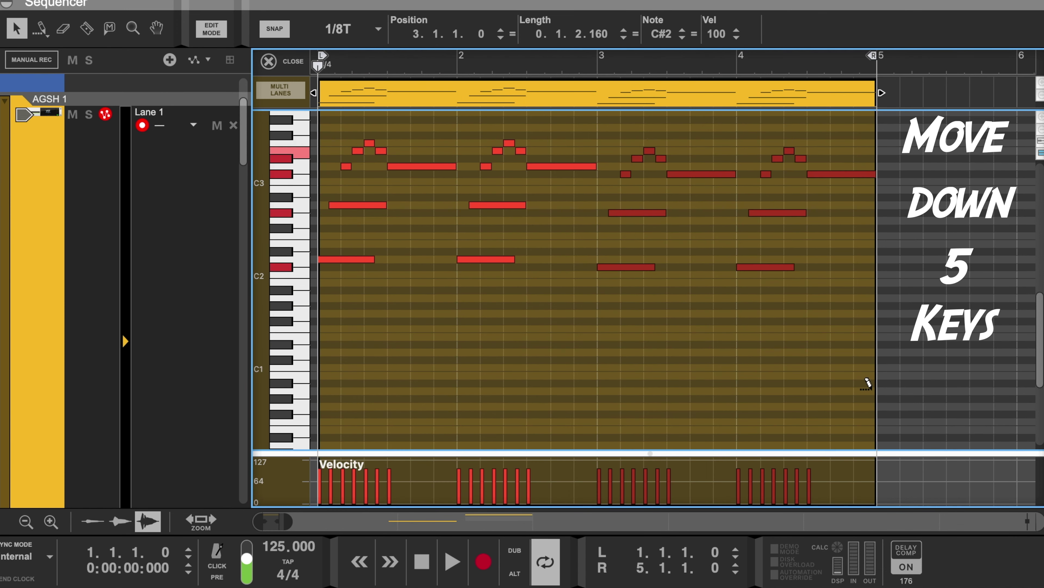
pyautogui.press('space')
pyautogui.scroll(5, 497, 353)
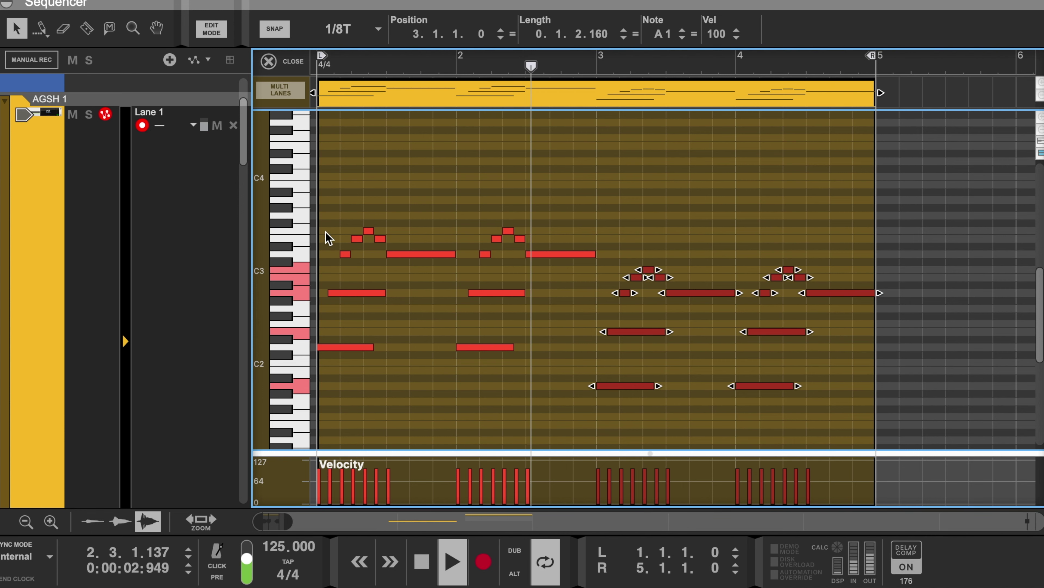
# - Add high counter notes to bars 1 and 2: three on D4, ending with a one-beat C4 at 2.4.1.0
pyautogui.moveTo(319, 221); pyautogui.dragTo(355, 288)
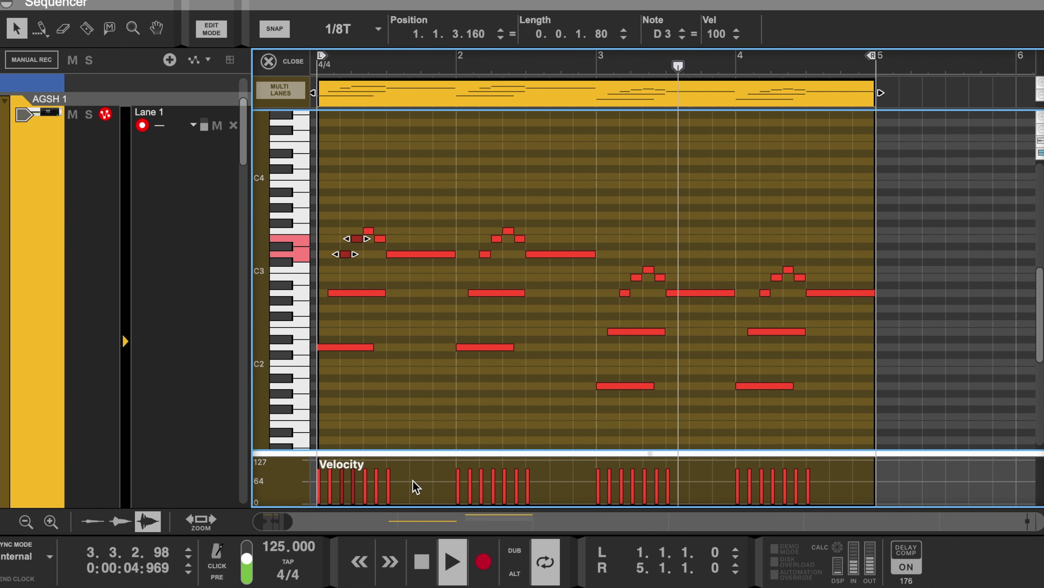
pyautogui.moveTo(287, 524); pyautogui.dragTo(285, 524)
pyautogui.press('space')
pyautogui.click(411, 283)
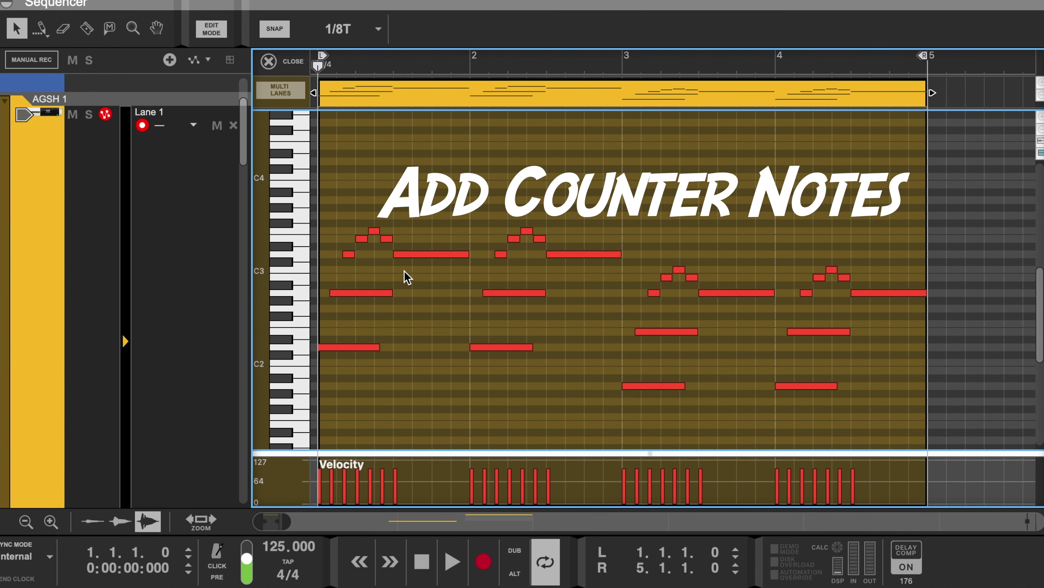
pyautogui.moveTo(327, 350); pyautogui.dragTo(590, 181)
pyautogui.press('space')
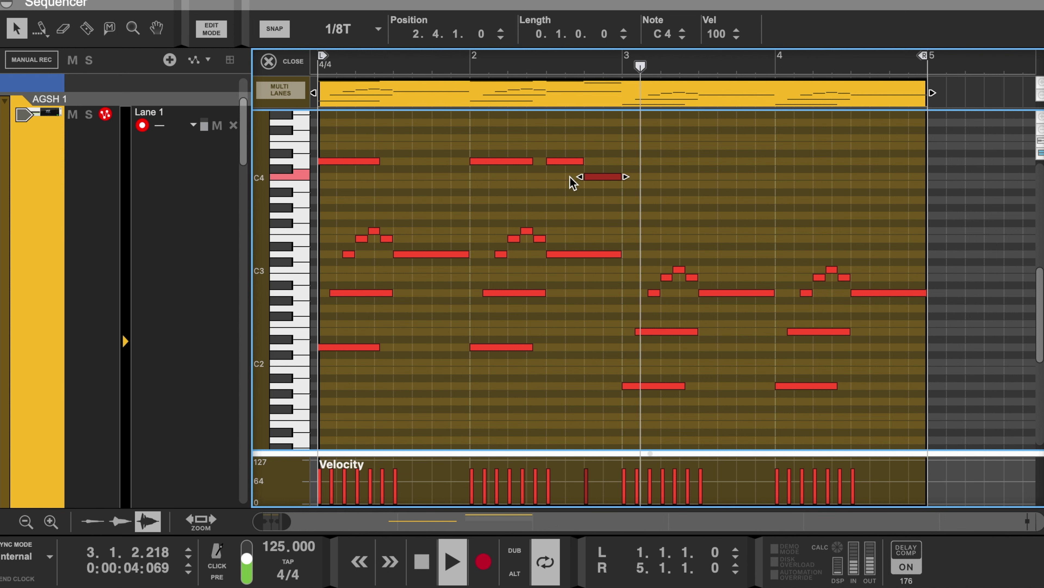
# - Duplicate the counter notes into bars 3 and 4 and move the copies down five semitones
pyautogui.moveTo(343, 136); pyautogui.dragTo(633, 185)
pyautogui.hotkey('ctrl', 'd')
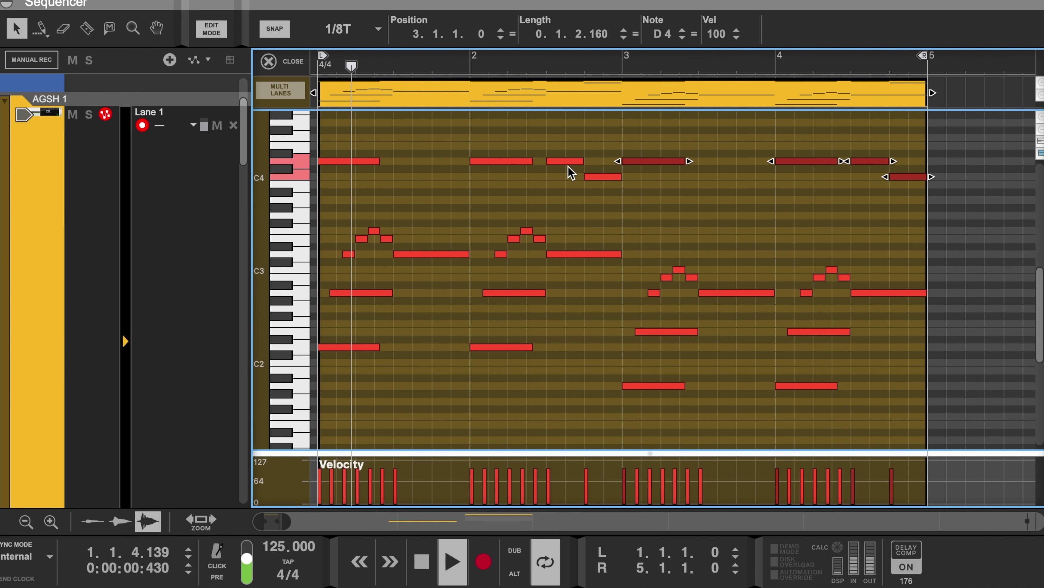
pyautogui.press('Down')
pyautogui.press('Down')
pyautogui.press('Down')
pyautogui.press('Down')
pyautogui.press('Down')
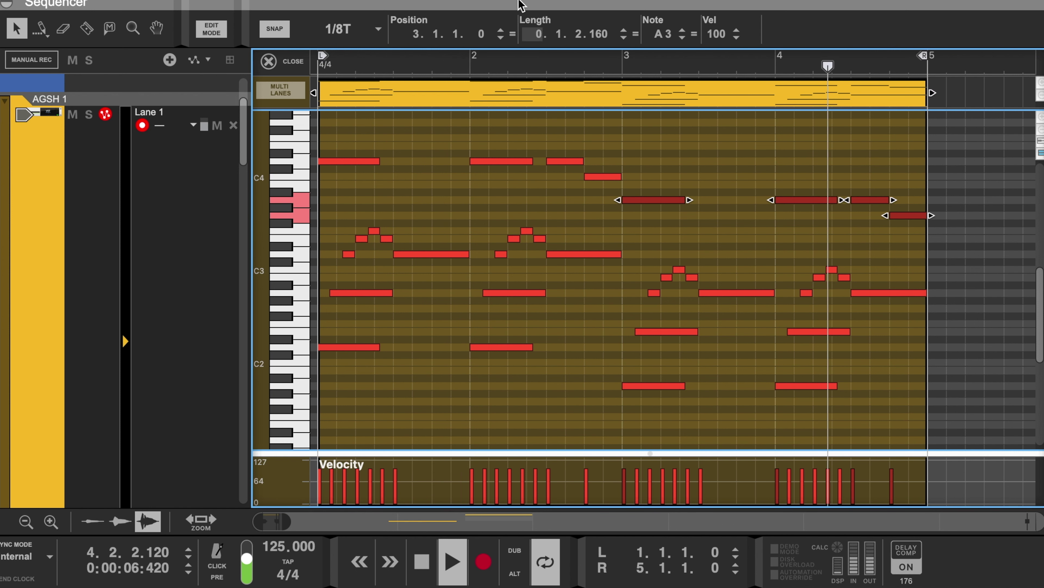
# - Lower the last counter note at the end of bar 4 by three semitones to E3
pyautogui.moveTo(505, 5); pyautogui.dragTo(497, 34)
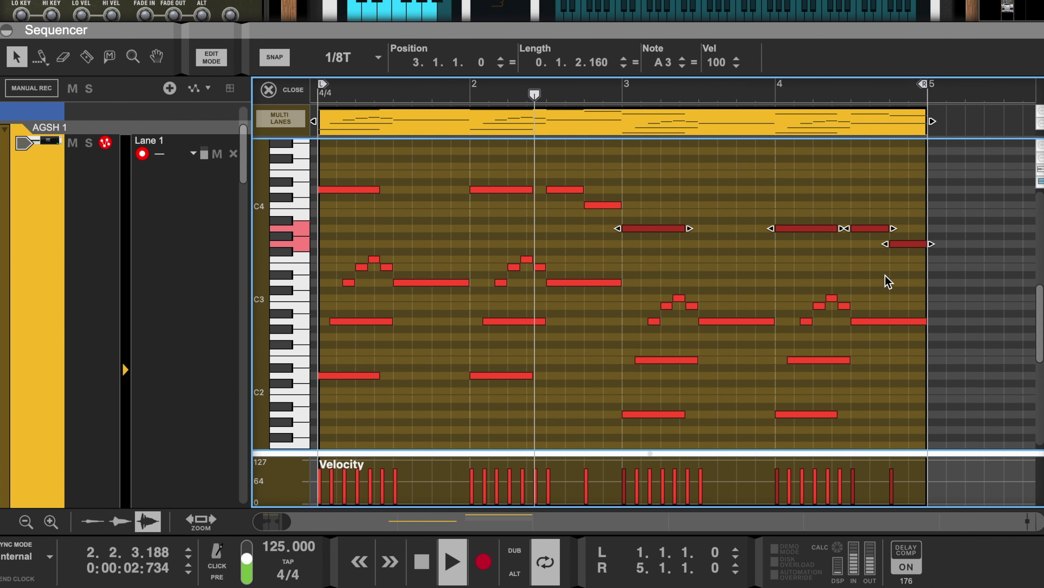
pyautogui.click(899, 259)
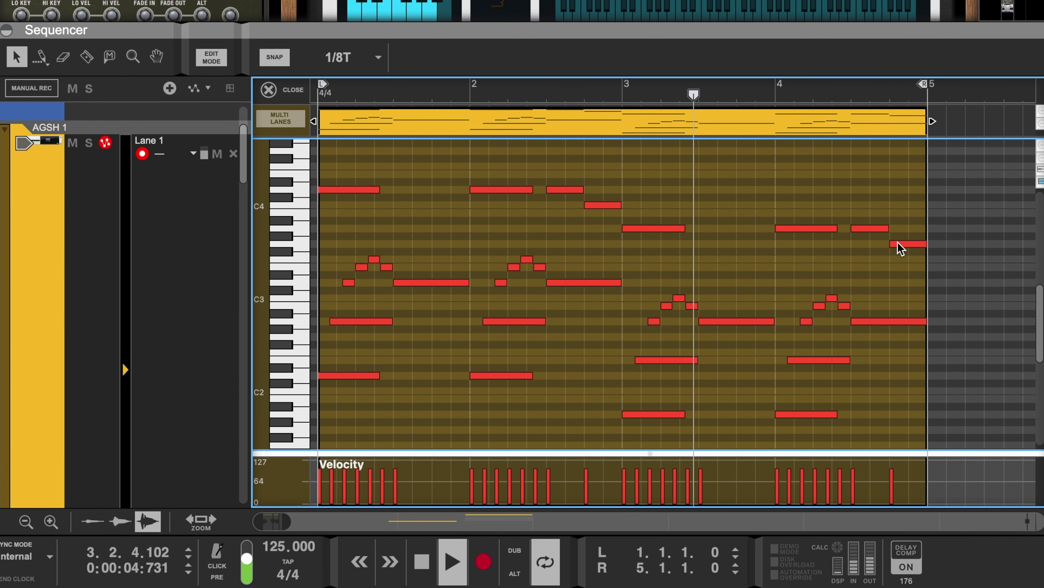
pyautogui.moveTo(898, 249); pyautogui.dragTo(899, 273)
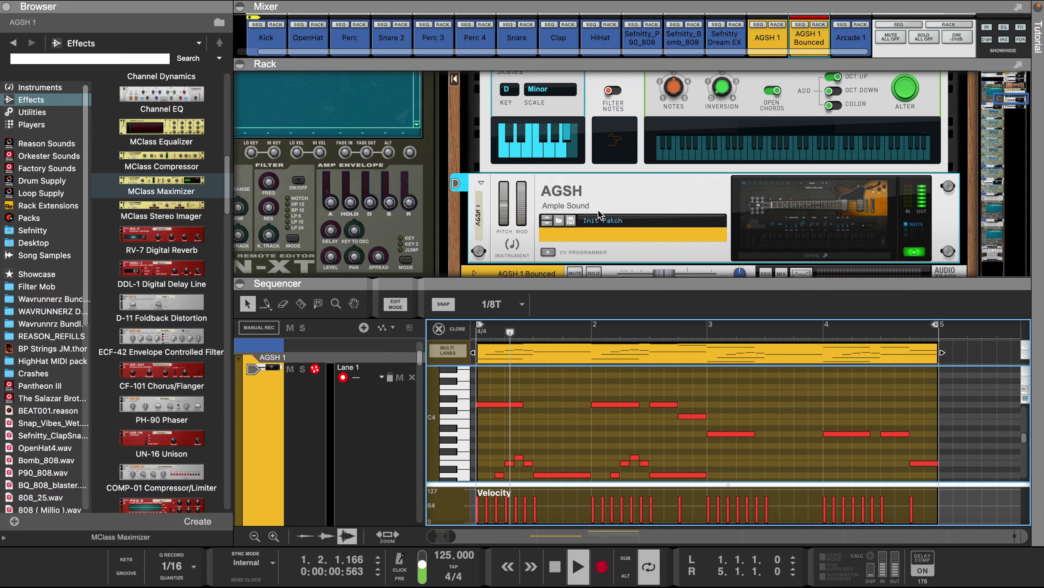
# - Turn off the insert FX bypass on the AGSH 1 channel and review its effects chain during playback
pyautogui.scroll(10, 600, 212)
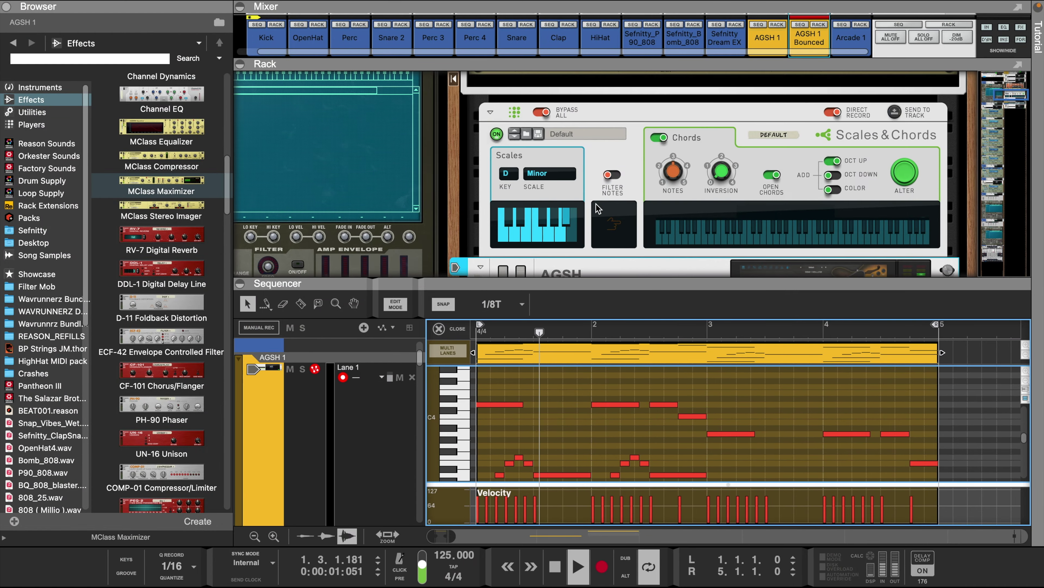
pyautogui.scroll(5, 597, 203)
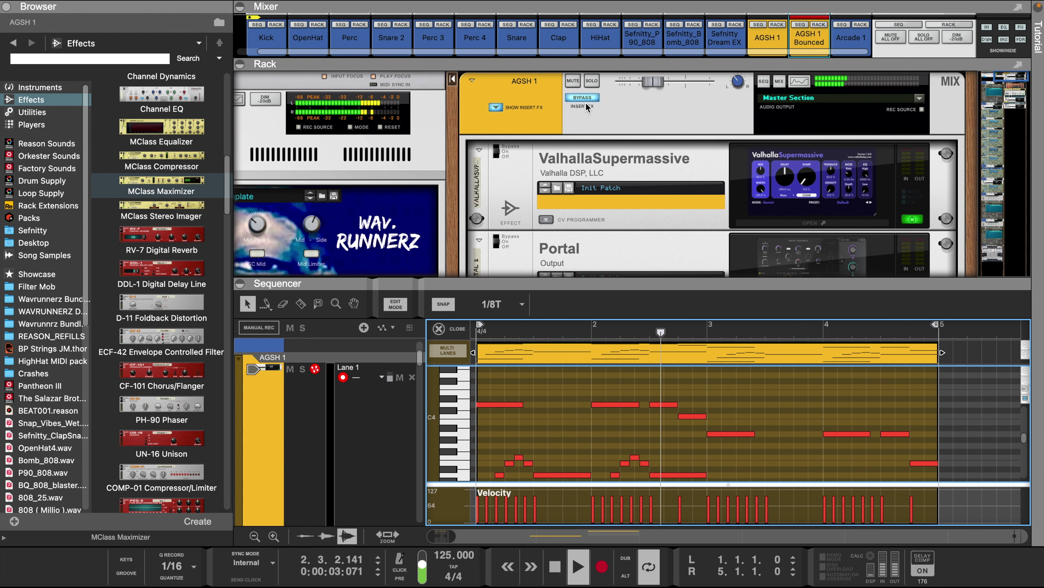
pyautogui.click(588, 108)
pyautogui.scroll(-2, 738, 187)
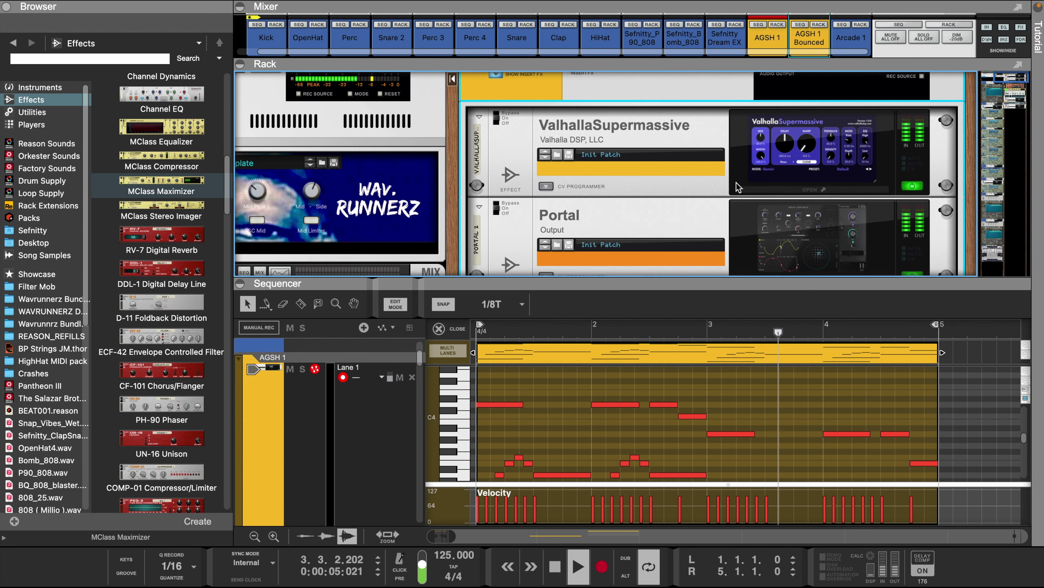
pyautogui.scroll(-2, 736, 182)
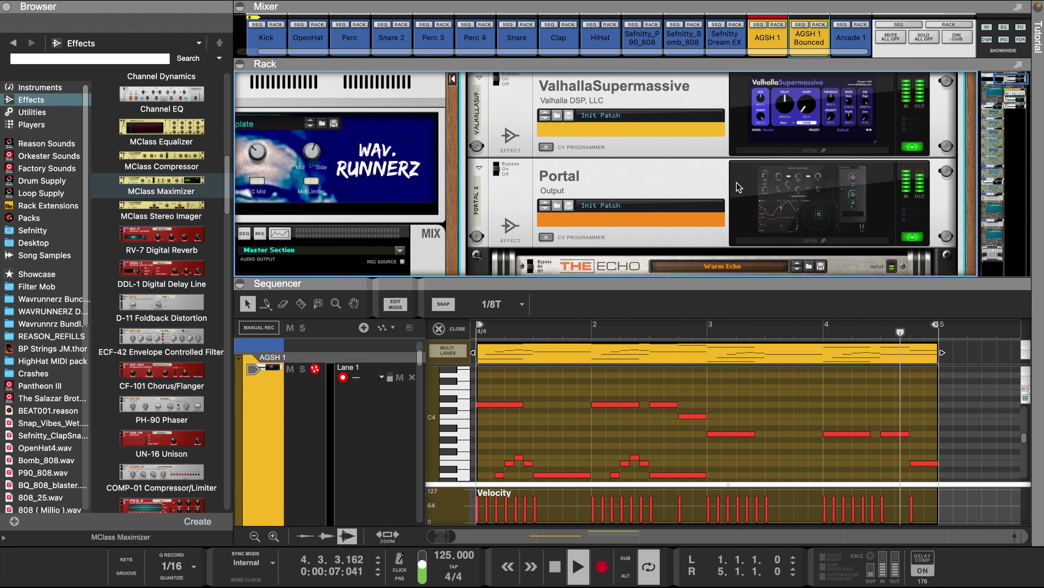
pyautogui.scroll(1, 737, 184)
pyautogui.moveTo(735, 281); pyautogui.dragTo(735, 451)
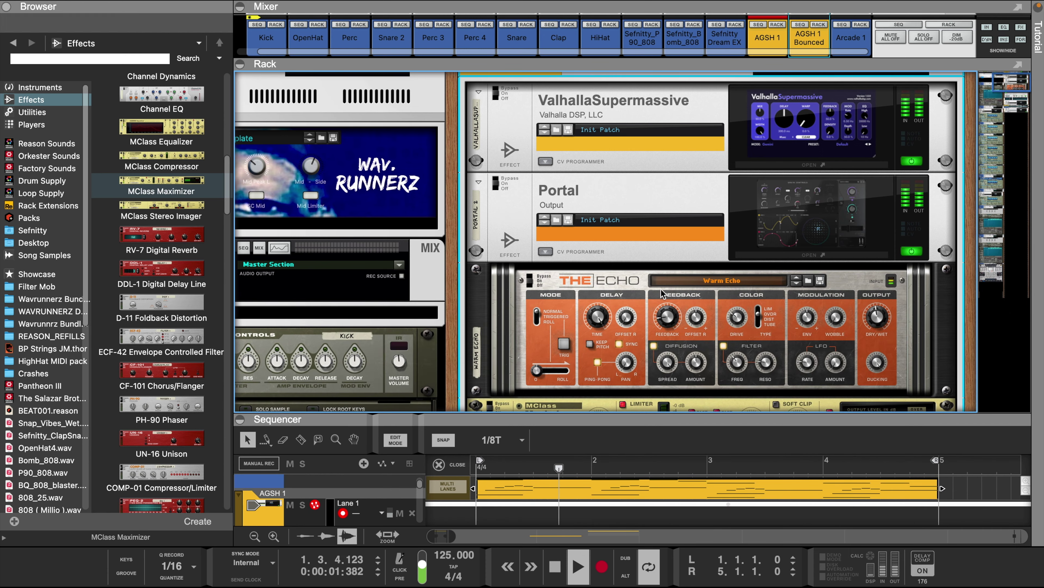
pyautogui.scroll(-2, 638, 261)
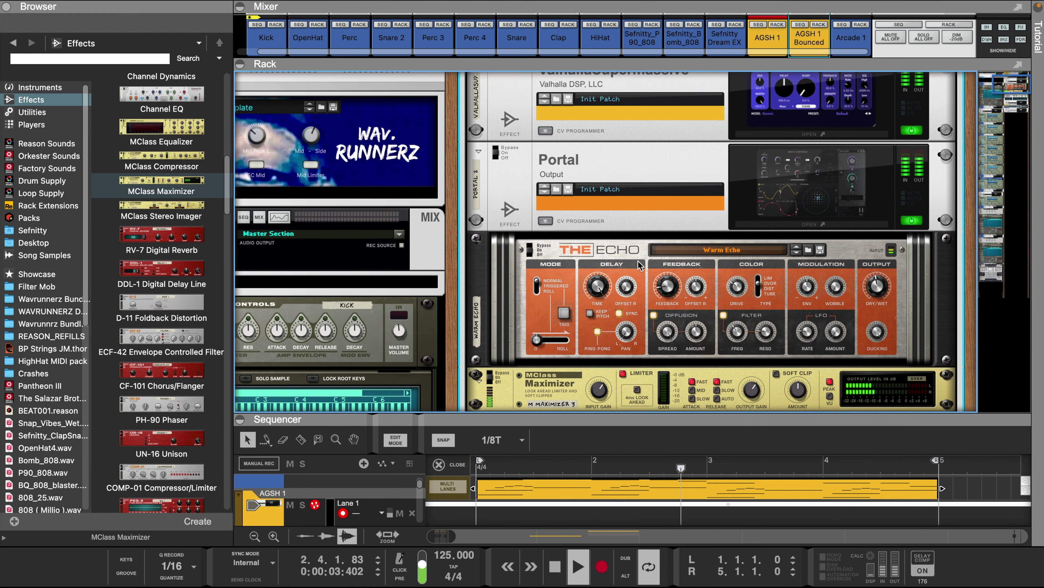
# - Set the high-pass filter in AGSH 1's Spectrum EQ to 121.8 Hz and stop playback
pyautogui.scroll(5, 638, 261)
pyautogui.click(791, 81)
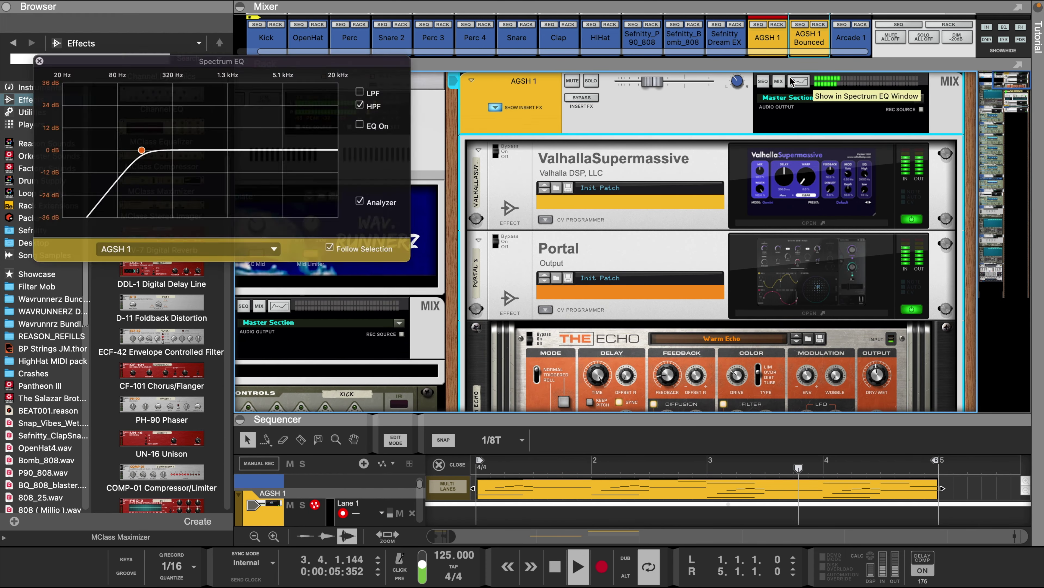
pyautogui.moveTo(143, 151)
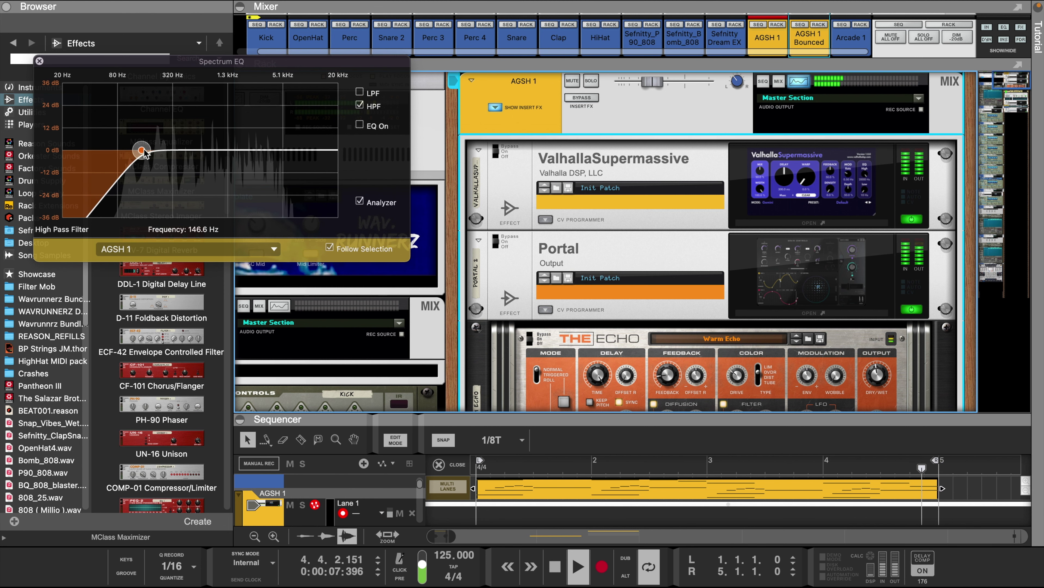
pyautogui.moveTo(143, 151); pyautogui.dragTo(133, 156)
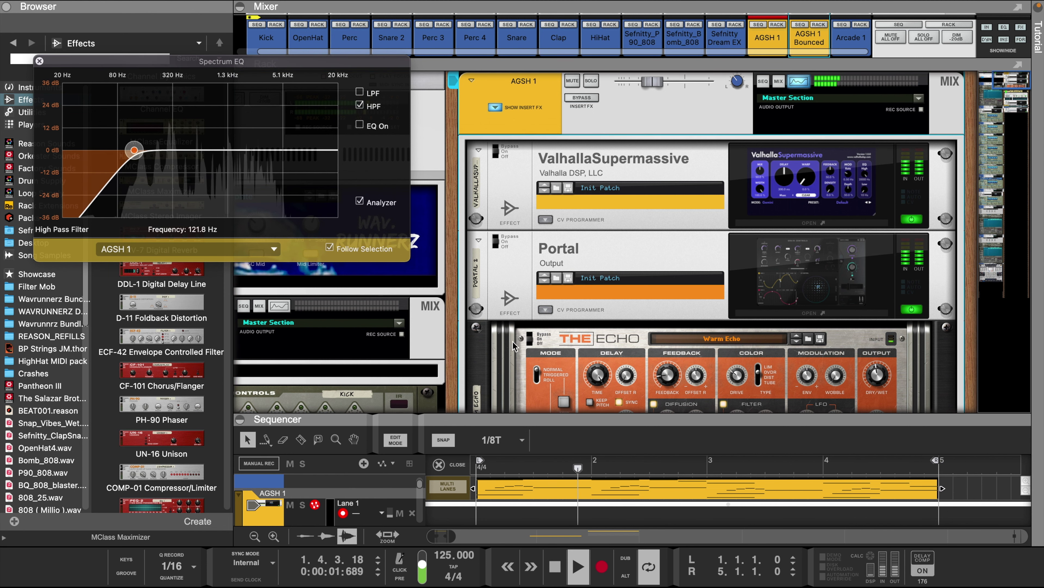
pyautogui.press('space')
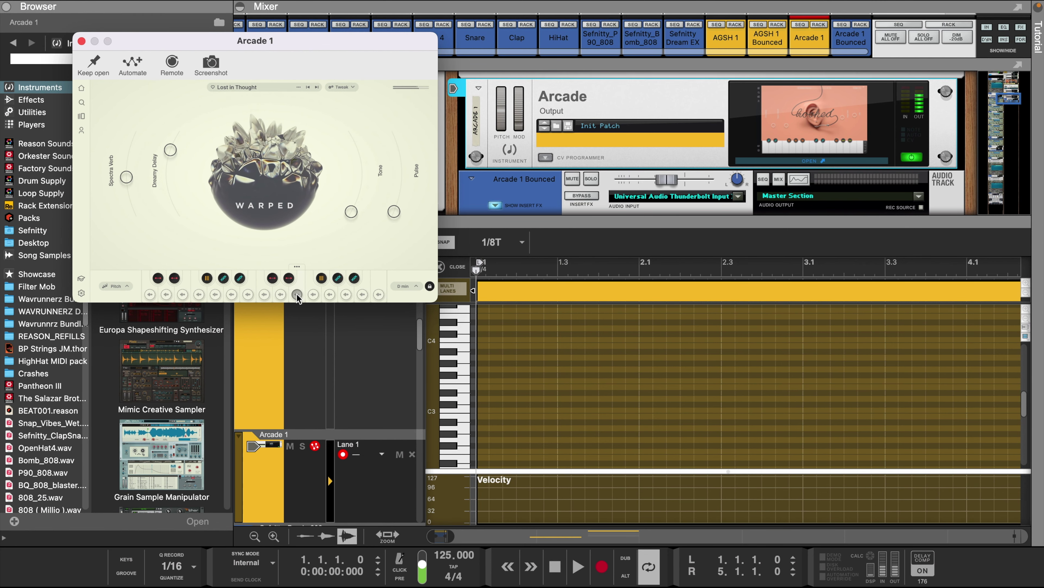
# - Draw five E3 notes in the Arcade 1 clip, one every half bar from 1.1 to 3.1, each 0.1.2.160 long, and audition them
pyautogui.click(469, 346)
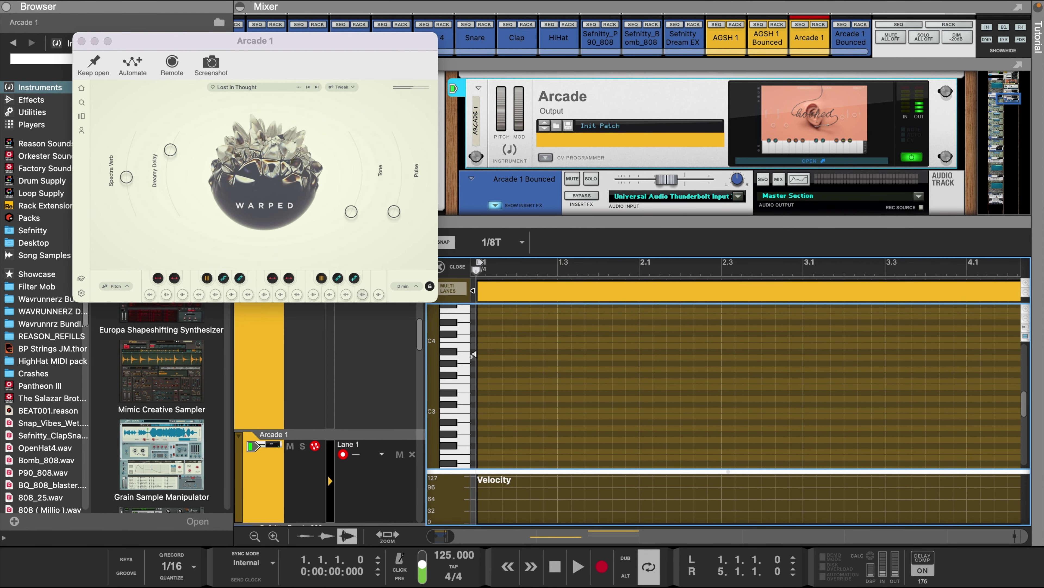
pyautogui.scroll(-2, 472, 354)
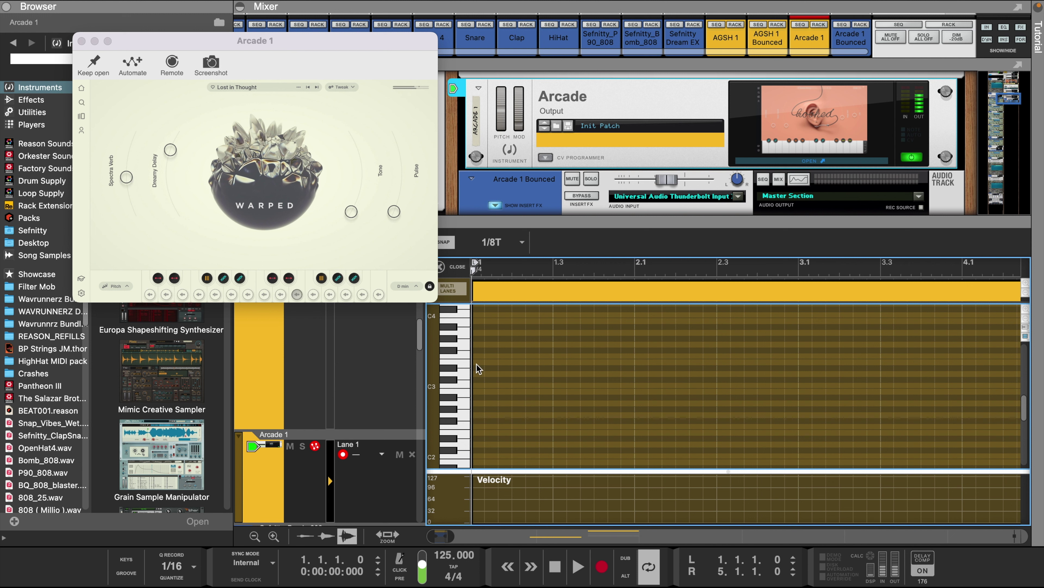
pyautogui.moveTo(477, 363)
pyautogui.mouseDown()
pyautogui.moveTo(561, 376)
pyautogui.moveTo(810, 365)
pyautogui.mouseUp()
pyautogui.press('space')
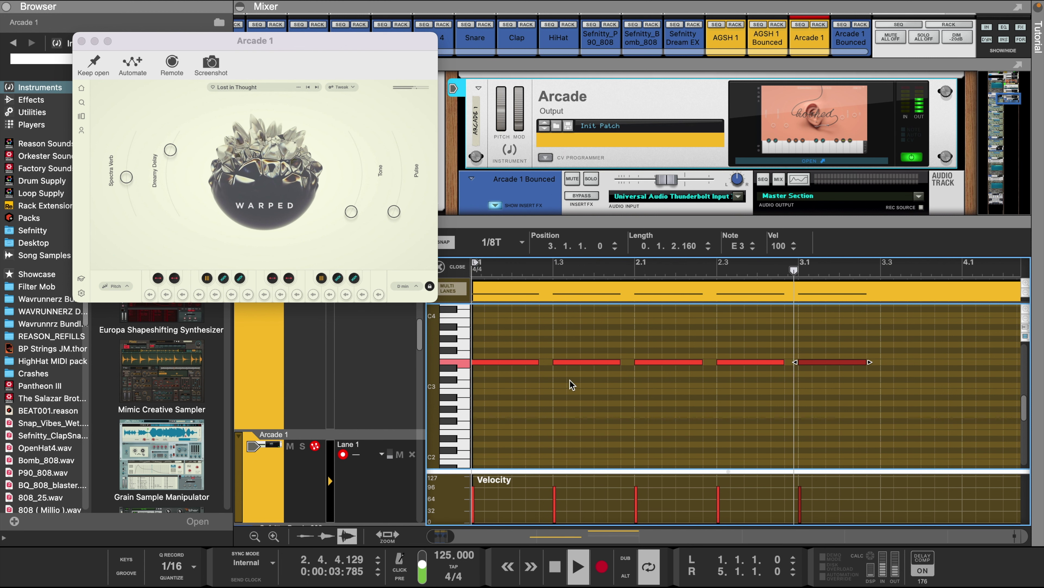
pyautogui.press('space')
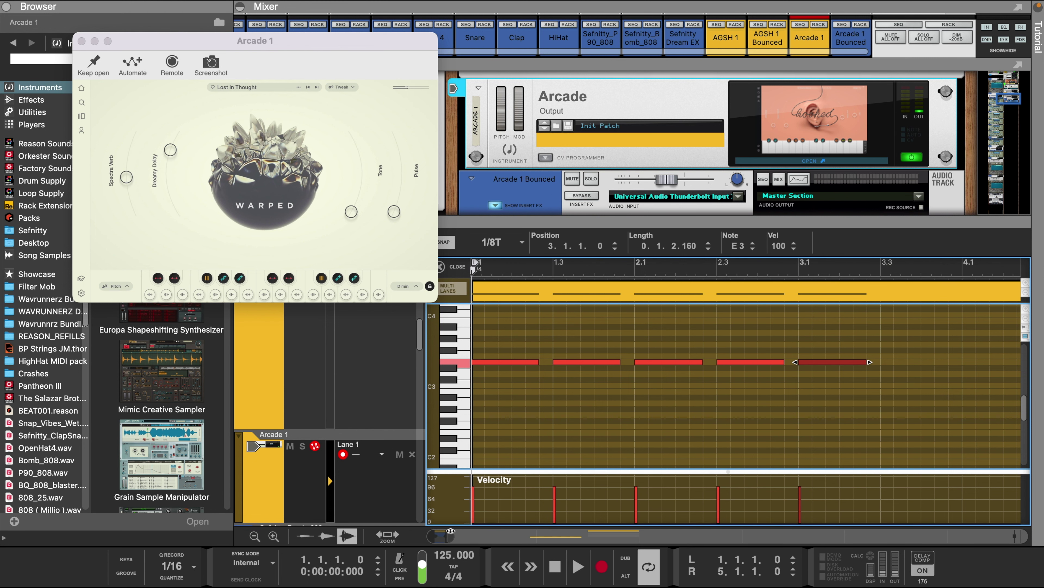
# - Leave note editing, bounce the Arcade 1 clip in place and play the bounced audio
pyautogui.moveTo(452, 532); pyautogui.dragTo(478, 529)
pyautogui.click(456, 267)
pyautogui.scroll(-2, 524, 387)
pyautogui.rightClick(541, 432)
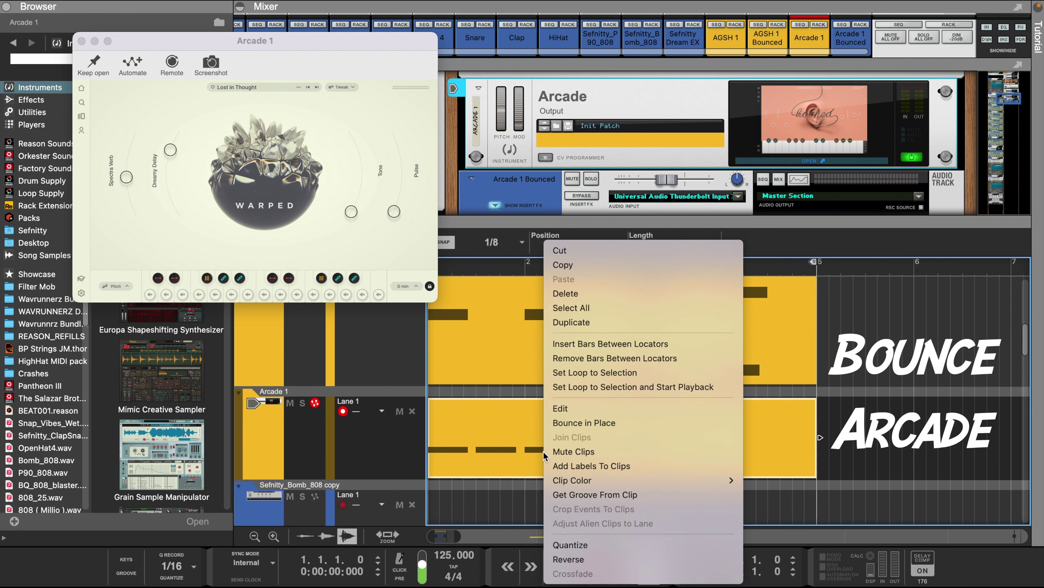
pyautogui.click(562, 423)
pyautogui.press('space')
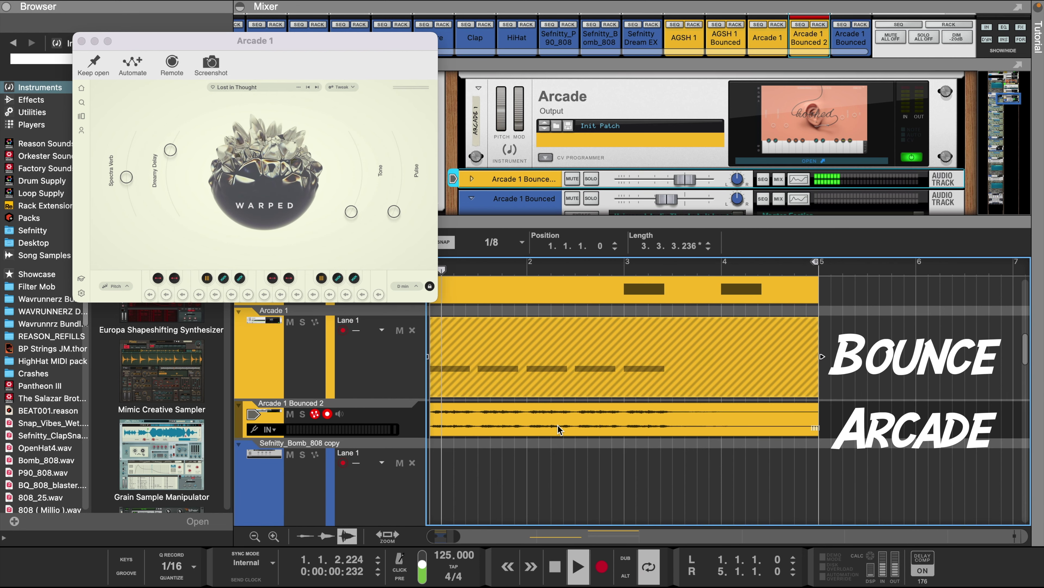
# - Shorten the bounced Arcade audio clip to two bars and duplicate it into bars 3 and 4
pyautogui.click(785, 428)
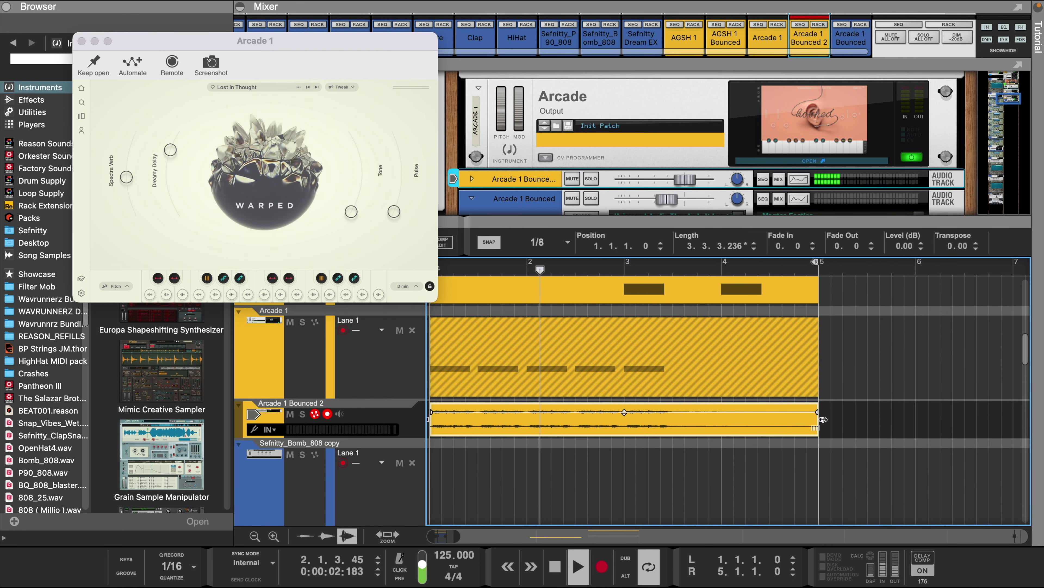
pyautogui.moveTo(797, 422); pyautogui.dragTo(624, 421)
pyautogui.press('space')
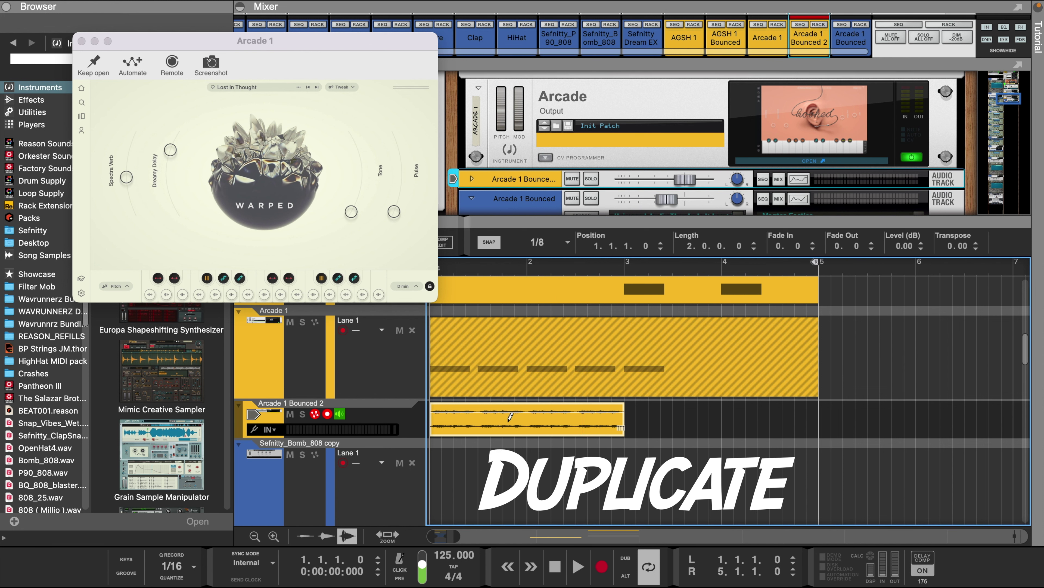
pyautogui.press('super+d')
# - Enlarge the Arcade 1 Bounced 2 track and transpose its duplicated clip in bars 3 and 4 by -5
pyautogui.click(411, 440)
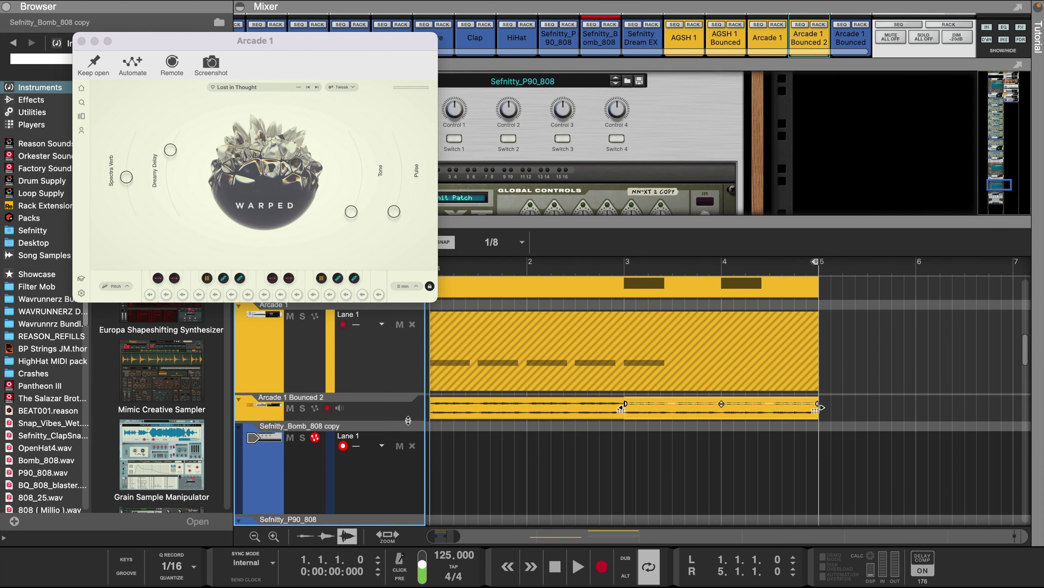
pyautogui.moveTo(412, 422); pyautogui.dragTo(349, 537)
pyautogui.click(770, 490)
pyautogui.click(855, 214)
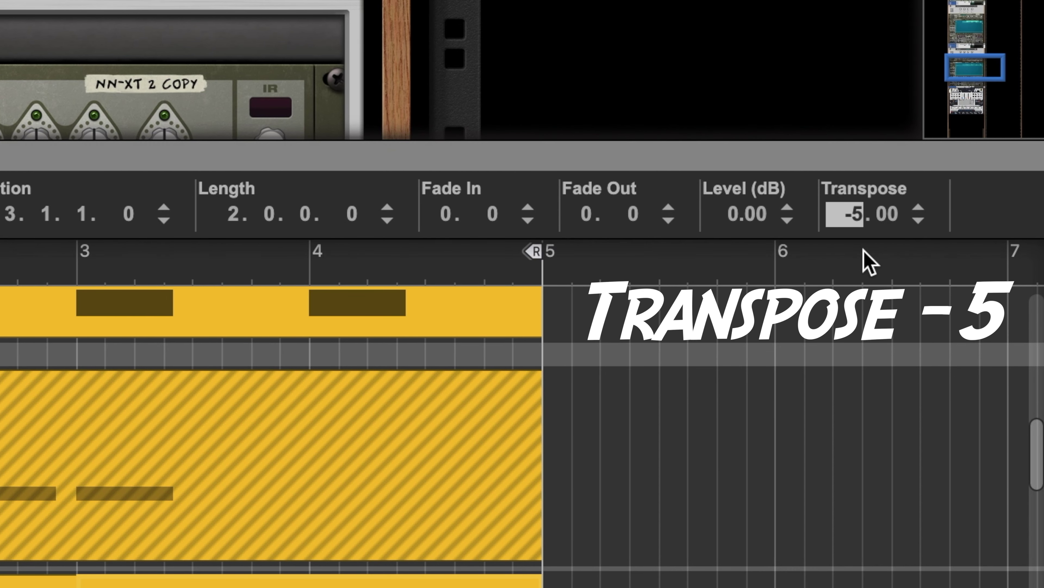
pyautogui.write('-5')
pyautogui.press('Return')
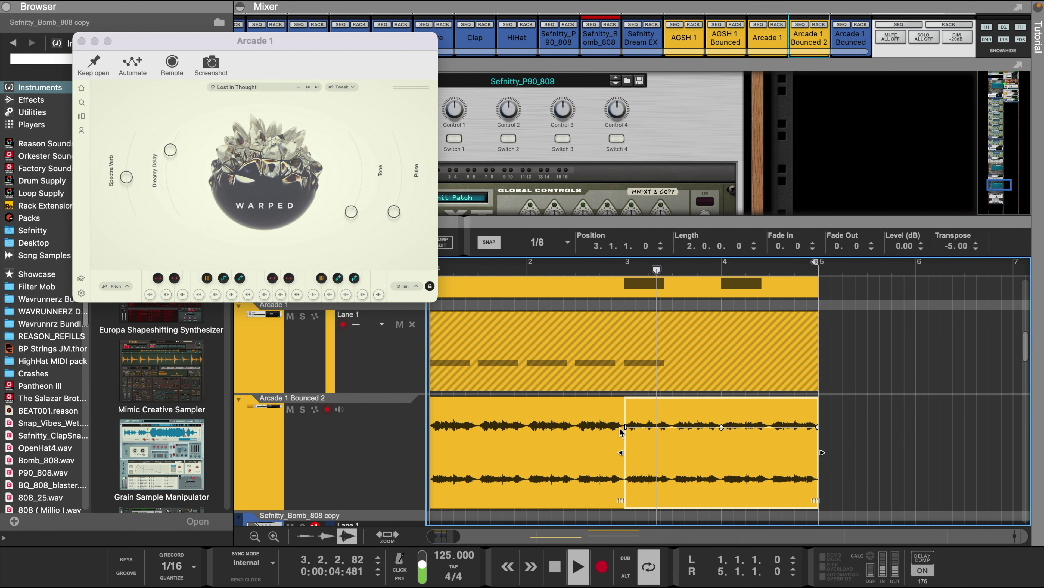
# - Close the Arcade window and enable the high-pass filter at 187.1 Hz in the Spectrum EQ for Arcade 1 Bounced 2
pyautogui.click(499, 454)
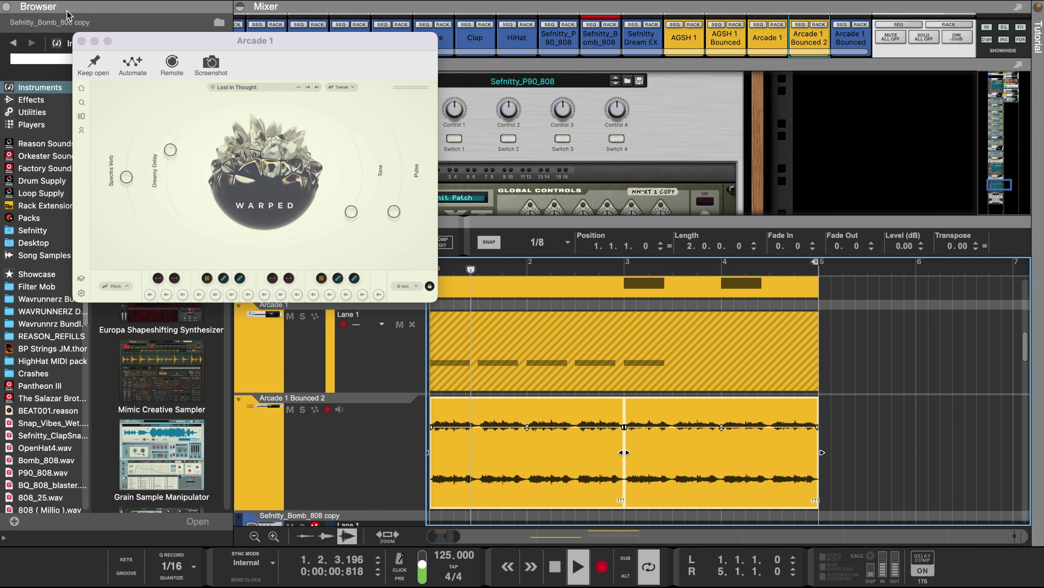
pyautogui.click(81, 41)
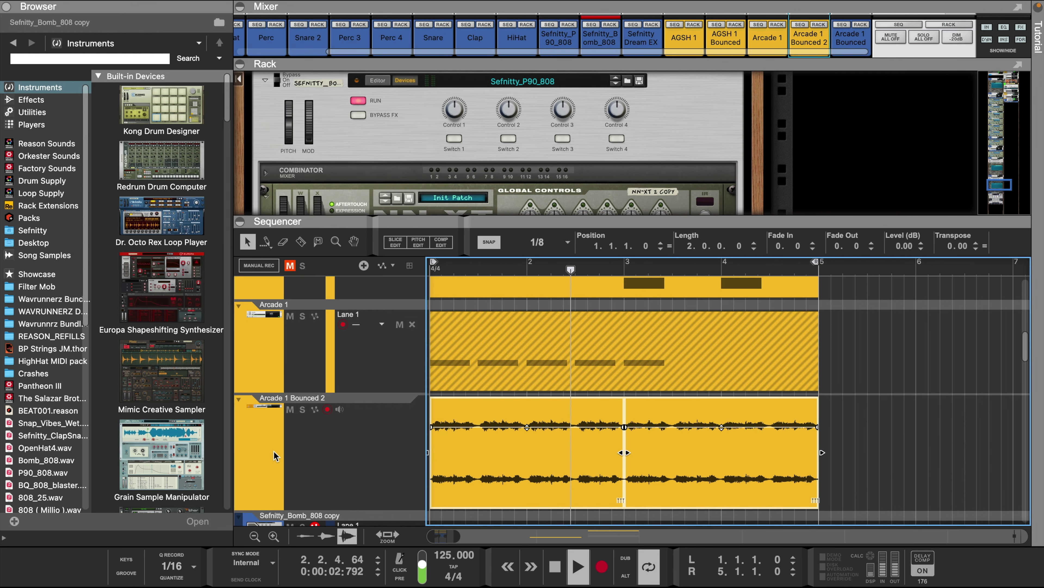
pyautogui.click(809, 38)
pyautogui.click(804, 84)
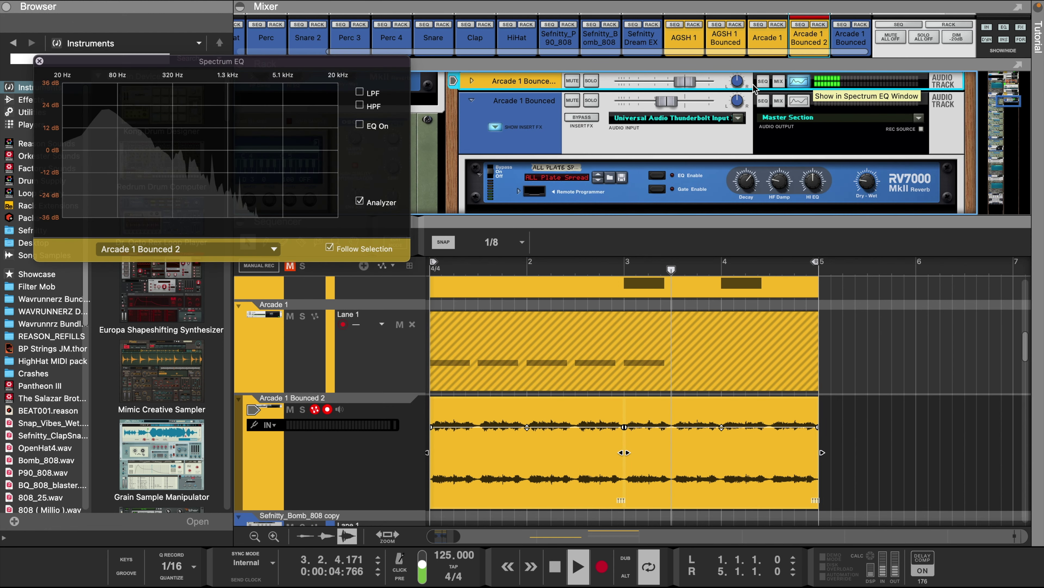
pyautogui.click(363, 106)
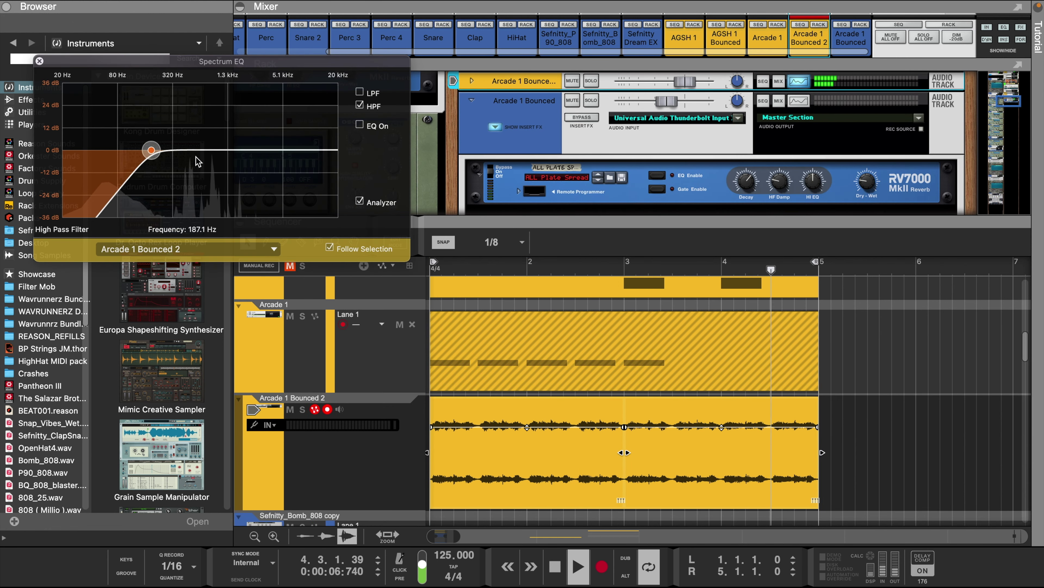
# - Raise Arcade 1 Bounced 2's high-pass cutoff to 264.0 Hz, open its first clip for audio editing and close the Spectrum EQ
pyautogui.moveTo(151, 152); pyautogui.dragTo(165, 154)
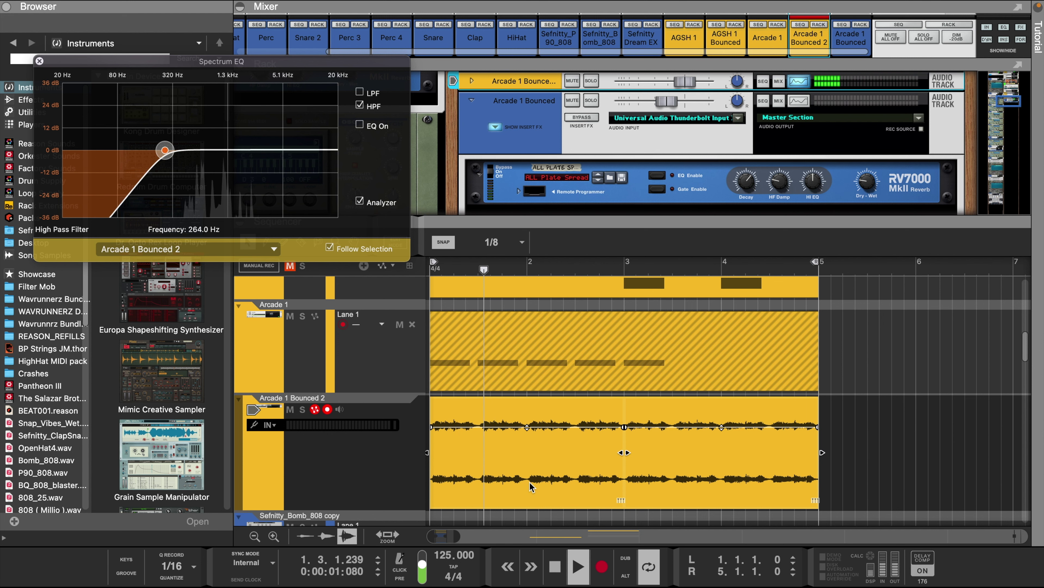
pyautogui.doubleClick(549, 462)
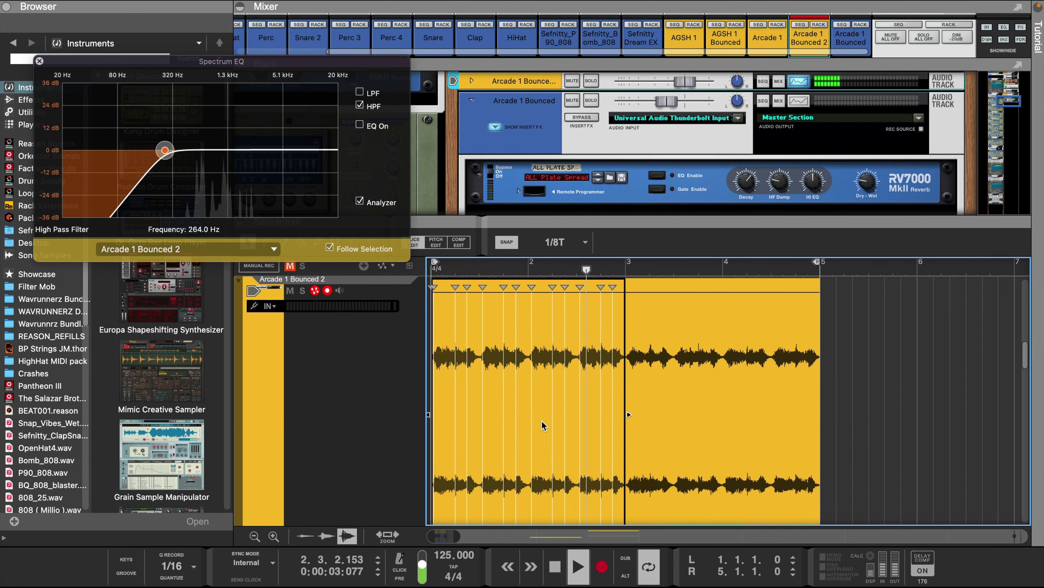
pyautogui.moveTo(455, 535); pyautogui.dragTo(448, 537)
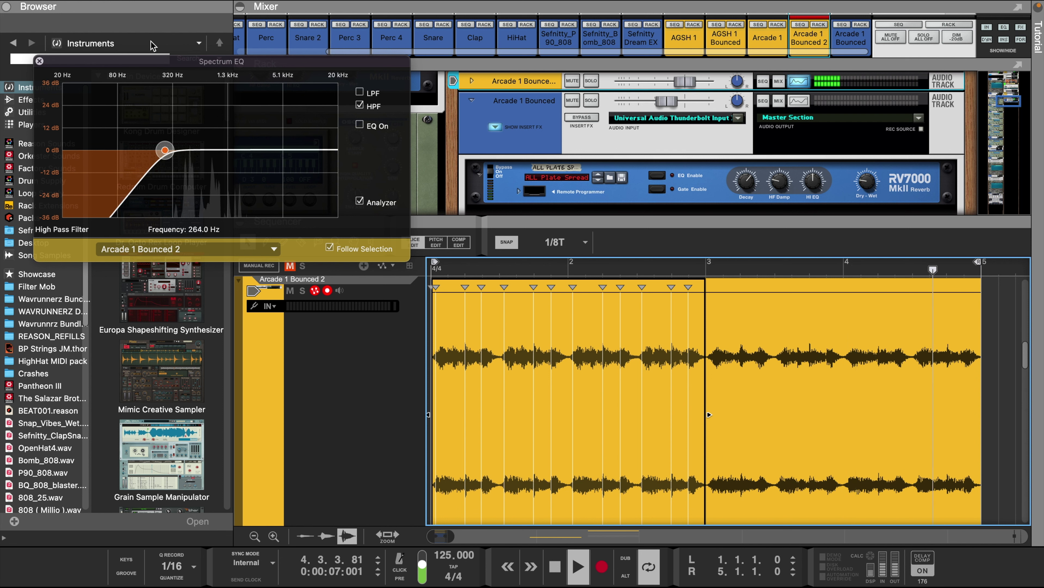
pyautogui.click(40, 61)
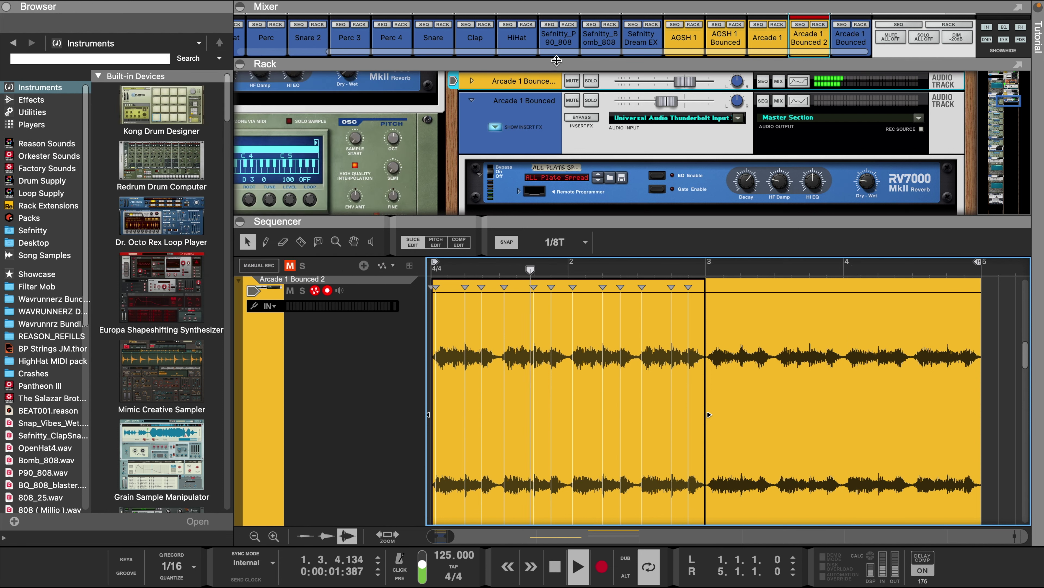
pyautogui.scroll(-5, 537, 121)
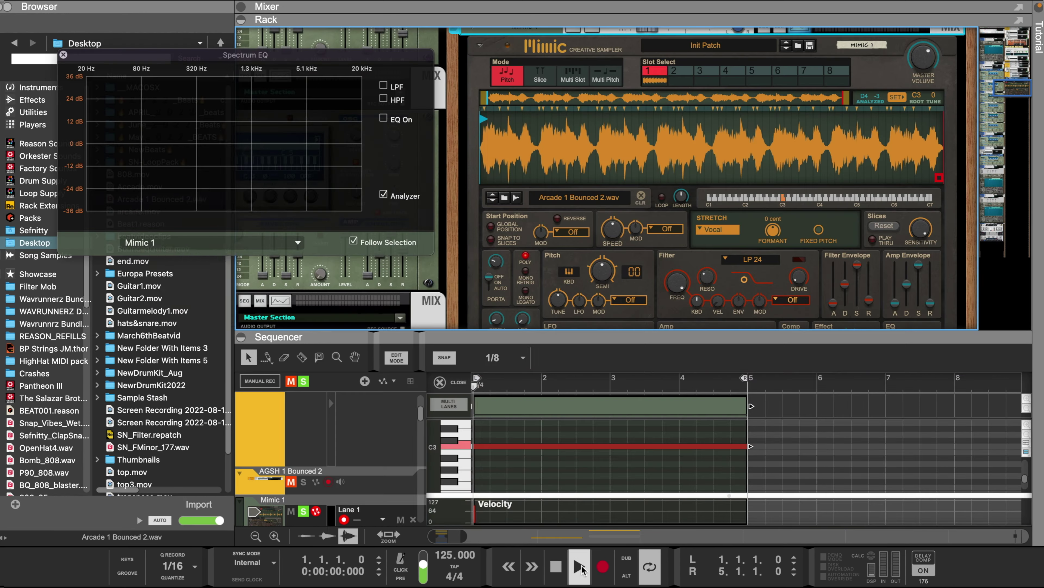
# - Play the loop, enable Mimic 1's high-pass filter in the Spectrum EQ and raise its cutoff
pyautogui.click(578, 567)
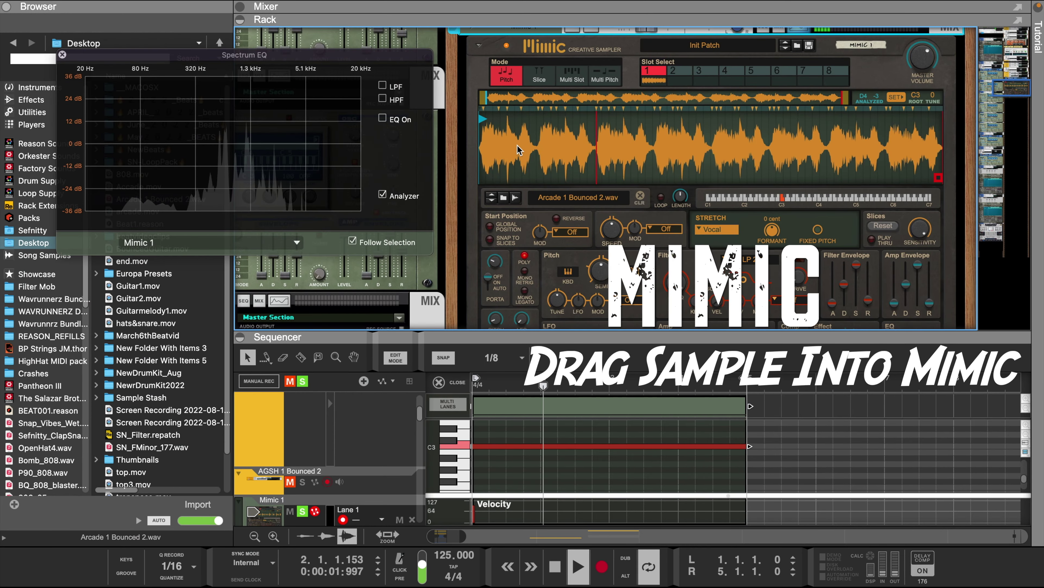
pyautogui.click(383, 99)
pyautogui.moveTo(175, 144); pyautogui.dragTo(200, 148)
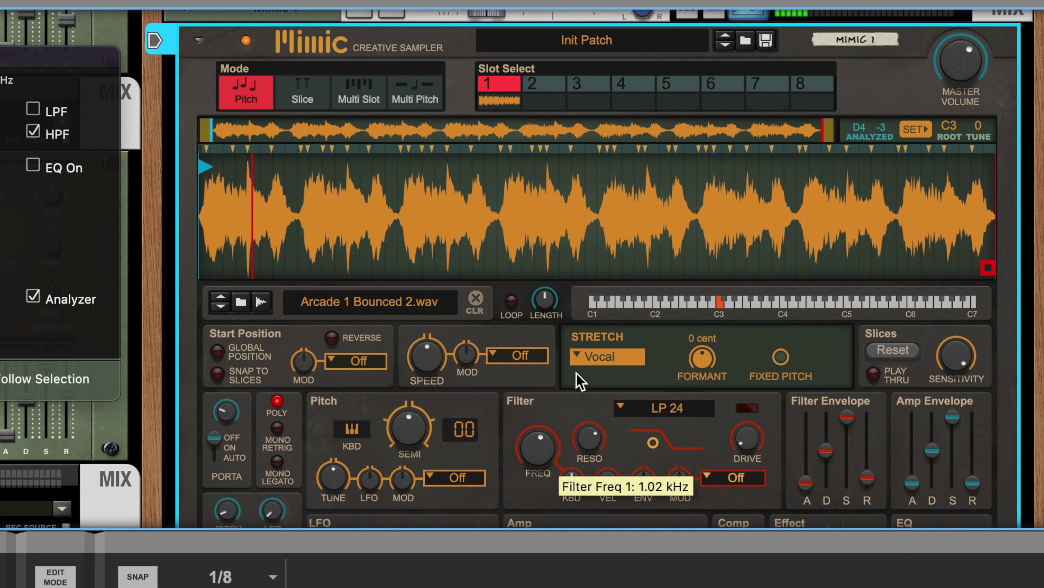
# - Set Mimic's stretch mode to Granular and its filter frequency to about 1.99 kHz
pyautogui.click(599, 358)
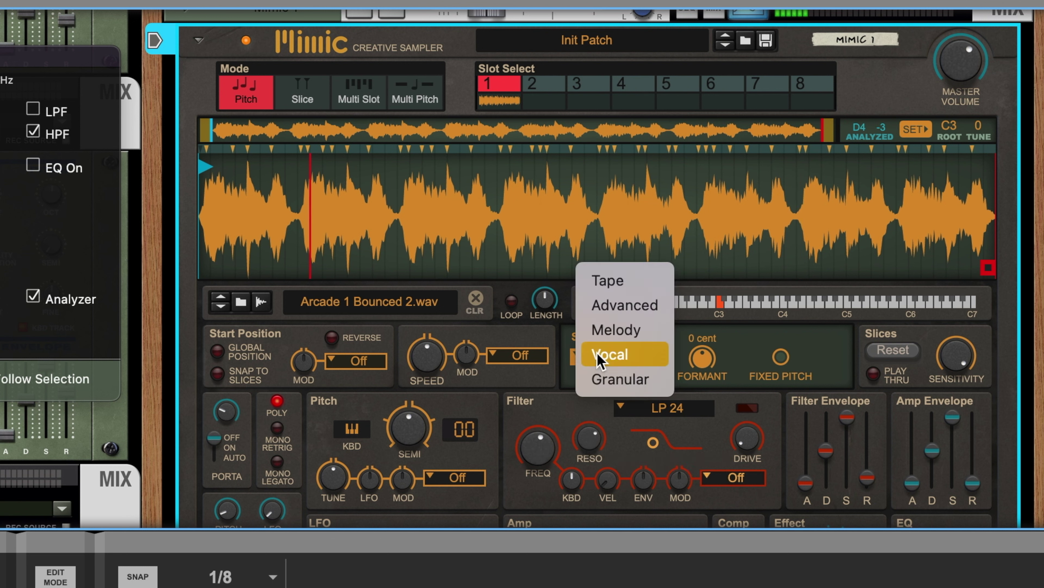
pyautogui.click(617, 382)
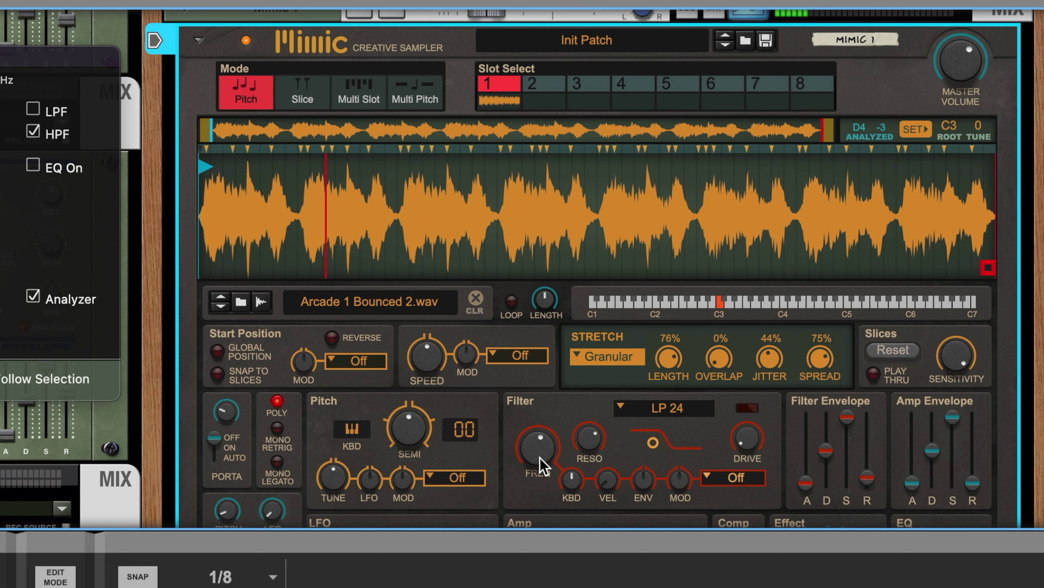
pyautogui.moveTo(545, 460)
pyautogui.moveTo(586, 445); pyautogui.dragTo(585, 461)
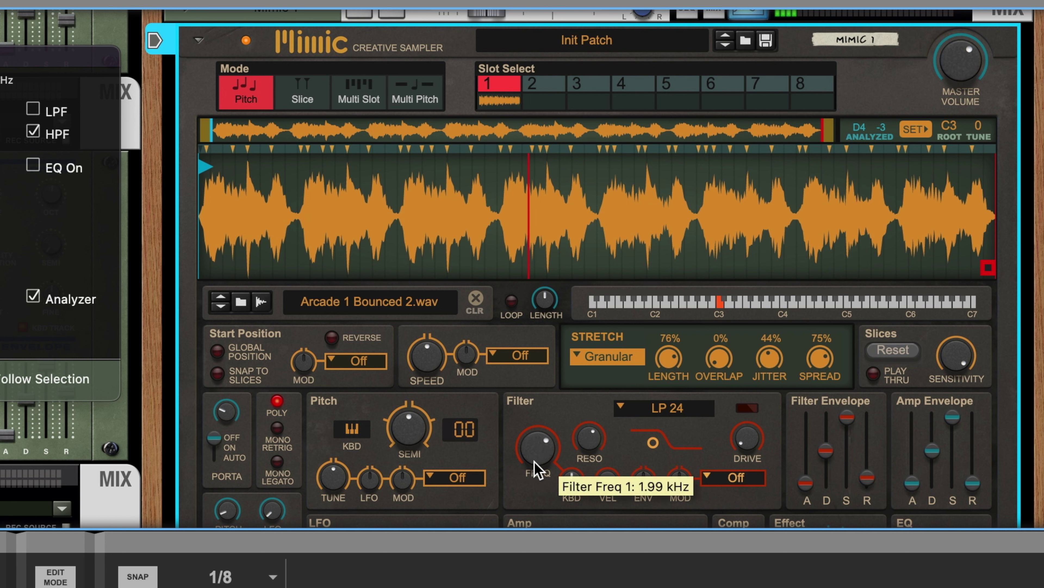
pyautogui.moveTo(590, 448)
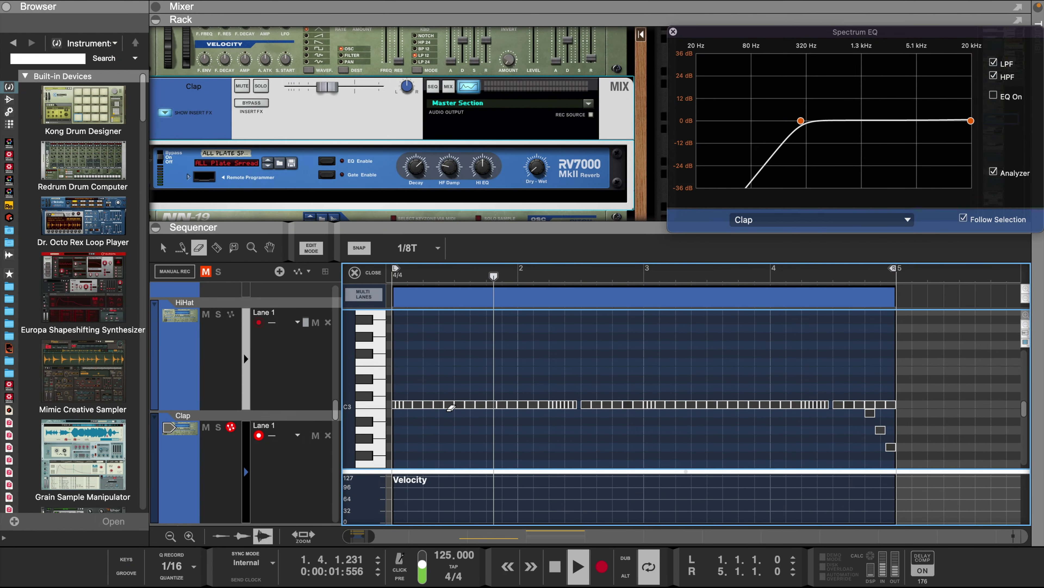
# - Draw a short C3 clap note on beat 3 of each of the four bars in the Clap clip
pyautogui.press('w')
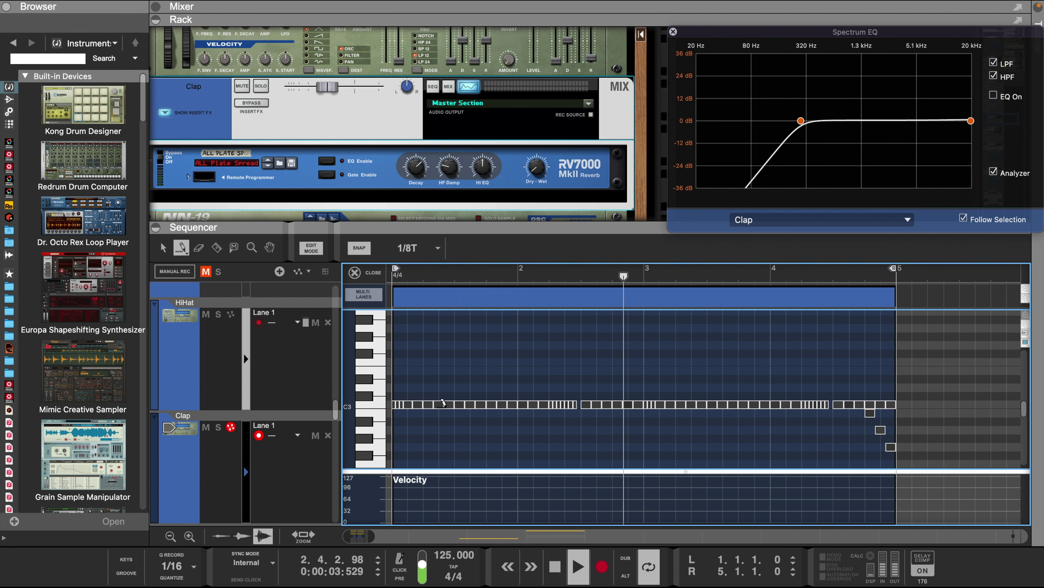
pyautogui.click(456, 403)
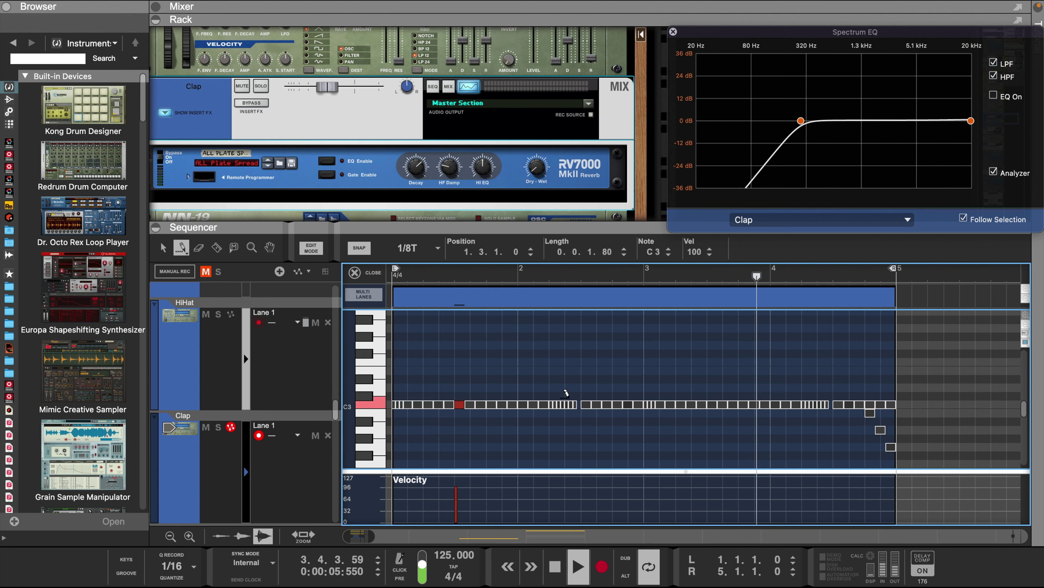
pyautogui.click(585, 403)
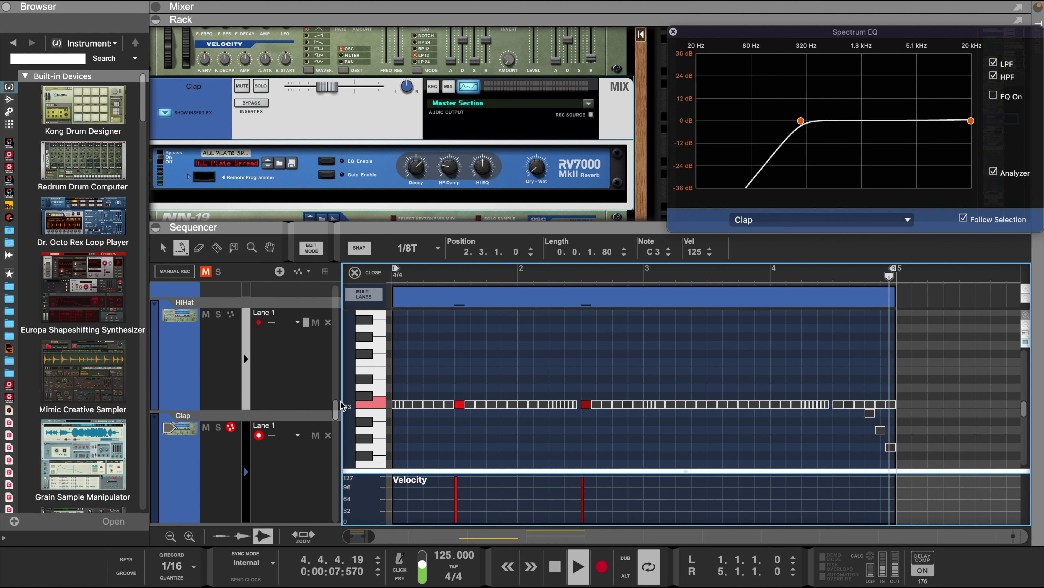
pyautogui.click(711, 404)
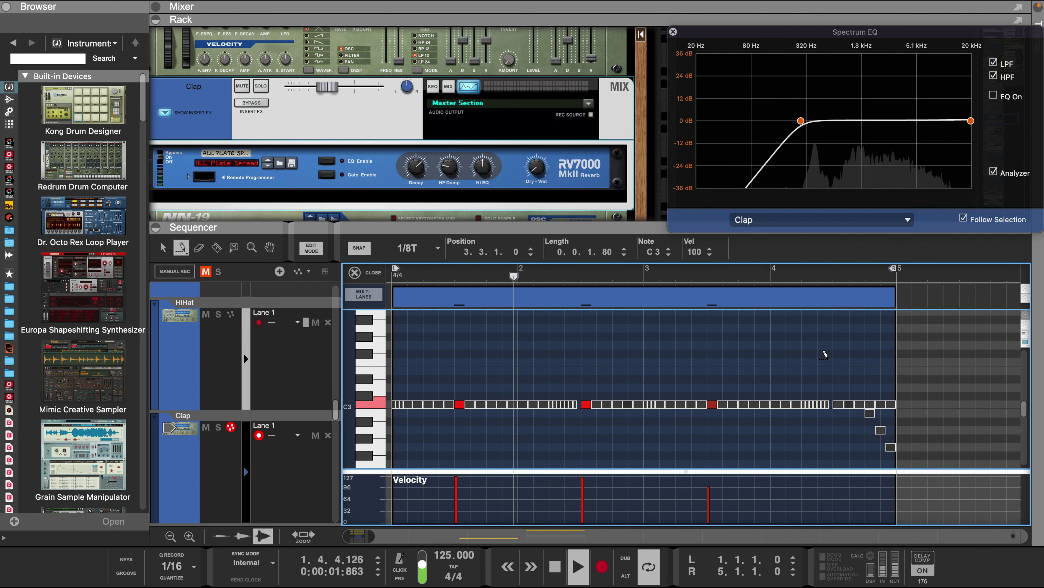
pyautogui.click(836, 404)
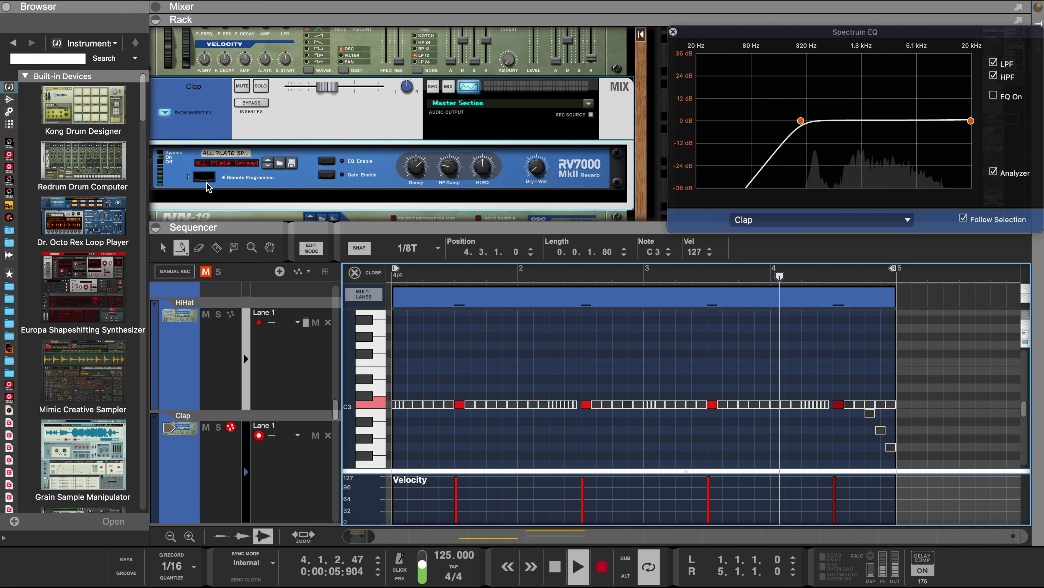
# - Unfold the Remote Programmer of the Clap's RV7000 reverb and bring up the Snare track's notes for editing
pyautogui.click(188, 176)
pyautogui.scroll(-2, 299, 149)
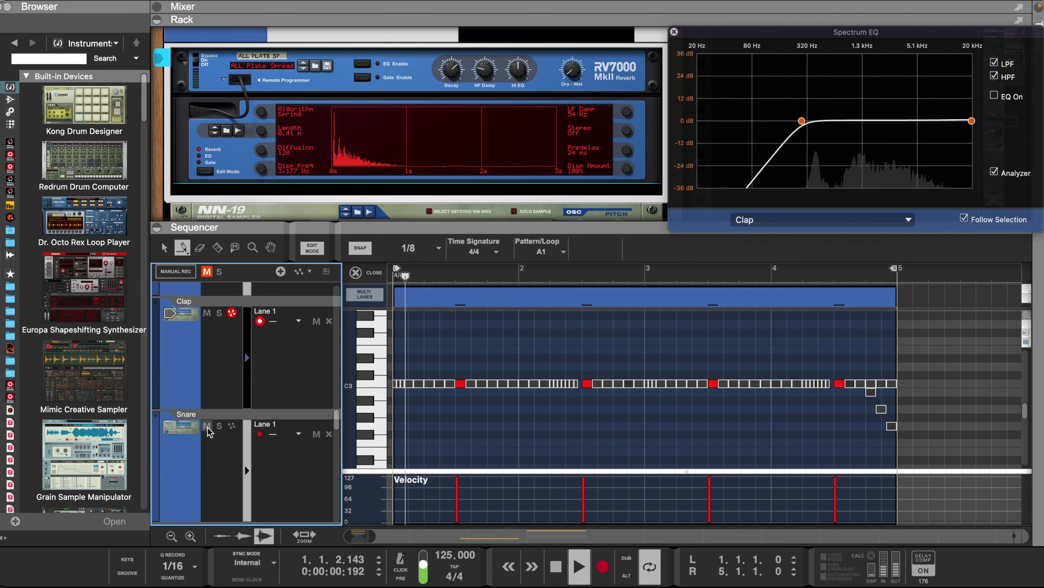
pyautogui.click(207, 427)
pyautogui.click(246, 462)
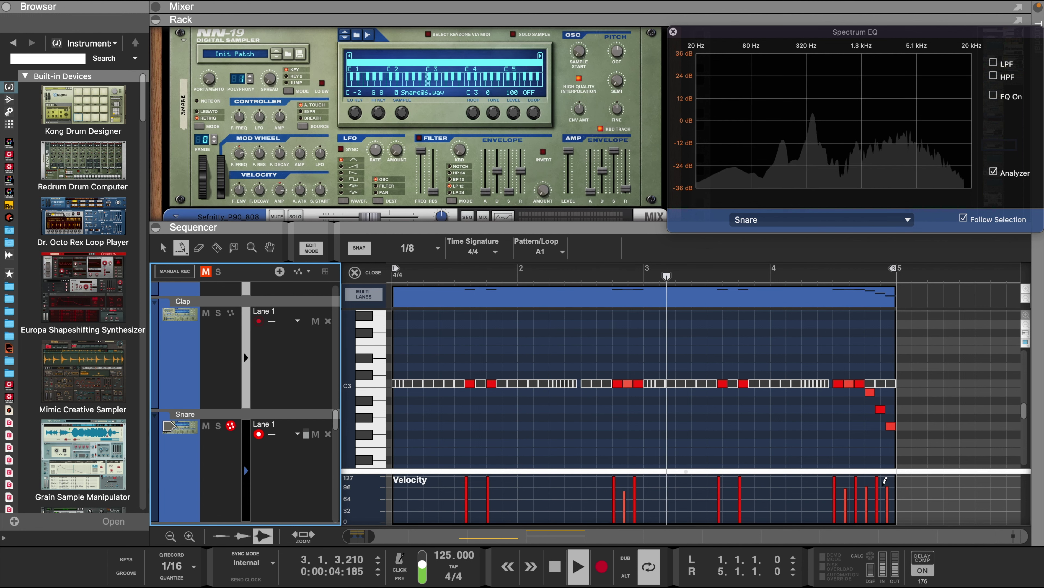
# - Enlarge the Snare clip's velocity lane, enable the Snare's high-pass filter at 187.1 Hz and close the Spectrum EQ
pyautogui.moveTo(754, 470); pyautogui.dragTo(754, 421)
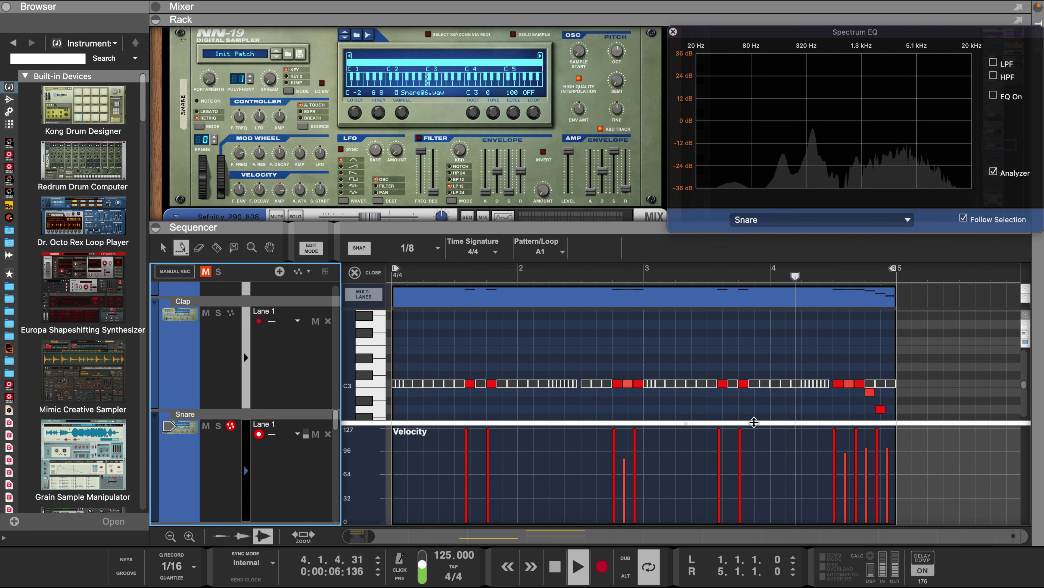
pyautogui.click(994, 75)
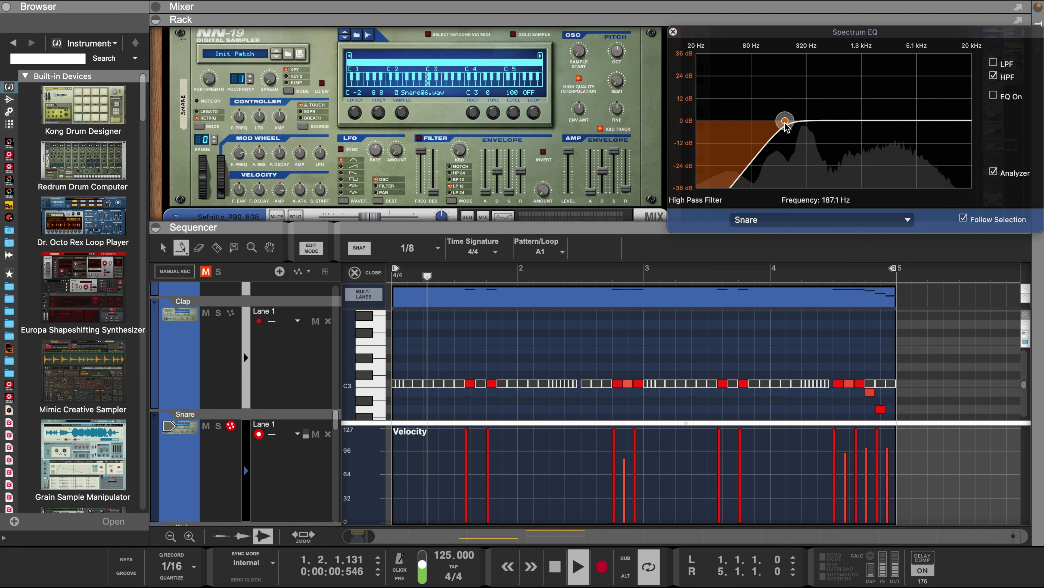
pyautogui.click(673, 31)
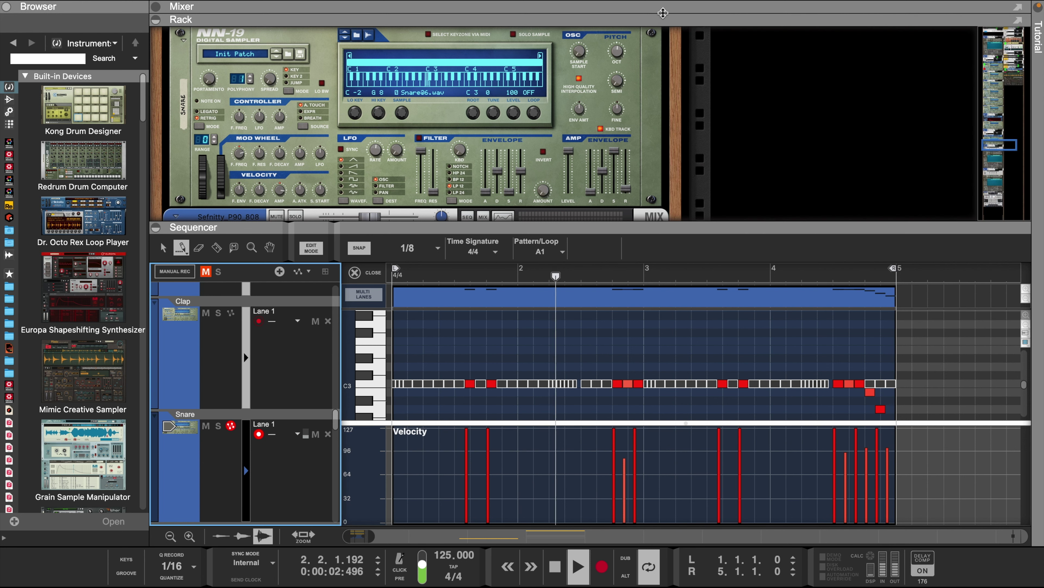
# - Expand the mixer and move the HiHat channel between Sefnitty Dream EX and AGSH 1
pyautogui.moveTo(663, 13); pyautogui.dragTo(665, 281)
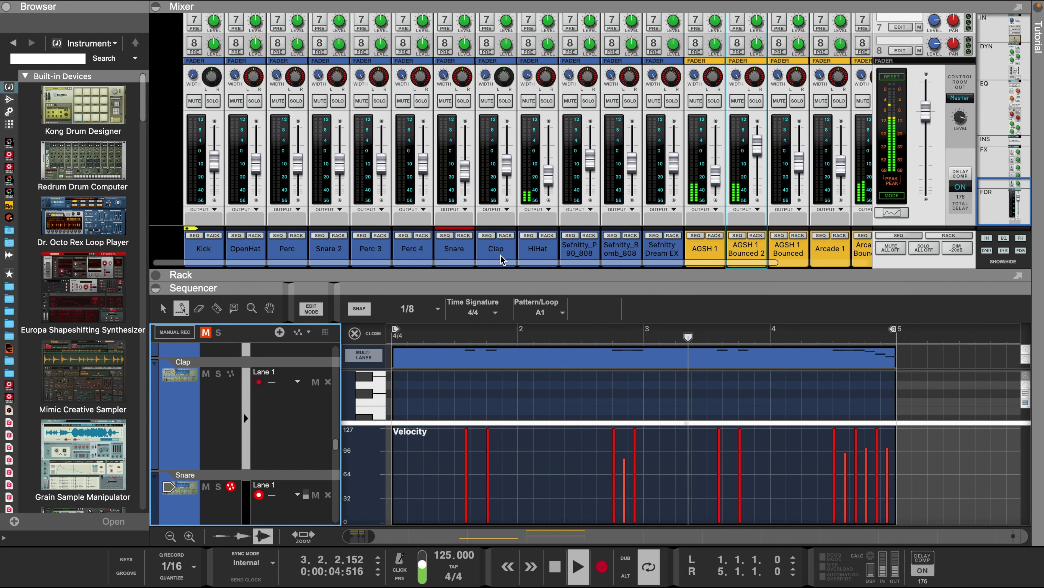
pyautogui.moveTo(536, 248); pyautogui.dragTo(660, 248)
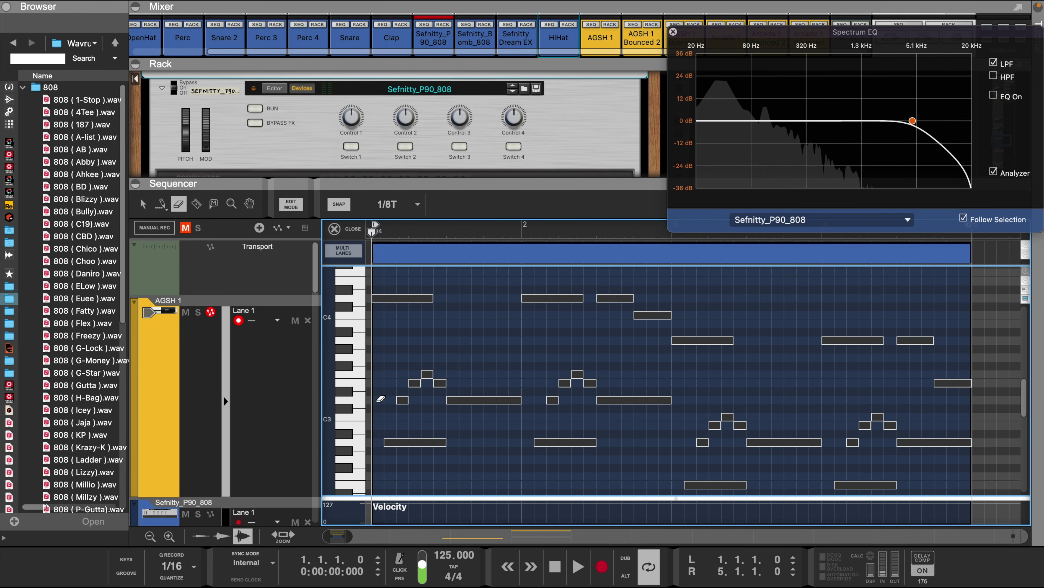
# - Draw three short D3 808 notes in each of bars 1 and 2, add a D4 at 2.4.3.160 and start playback
pyautogui.press('w')
pyautogui.moveTo(381, 399); pyautogui.dragTo(428, 399)
pyautogui.click(665, 298)
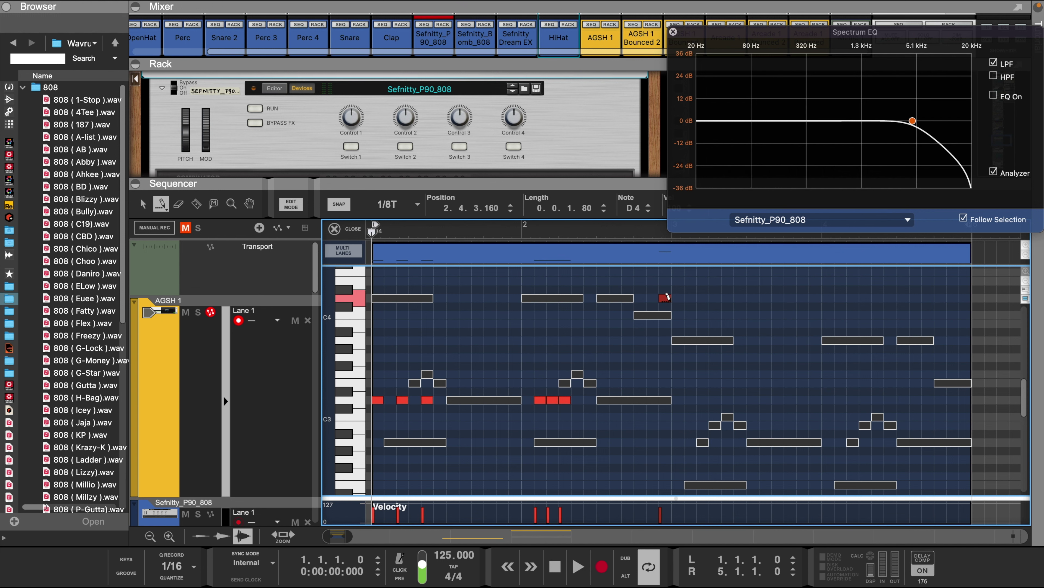
pyautogui.press('space')
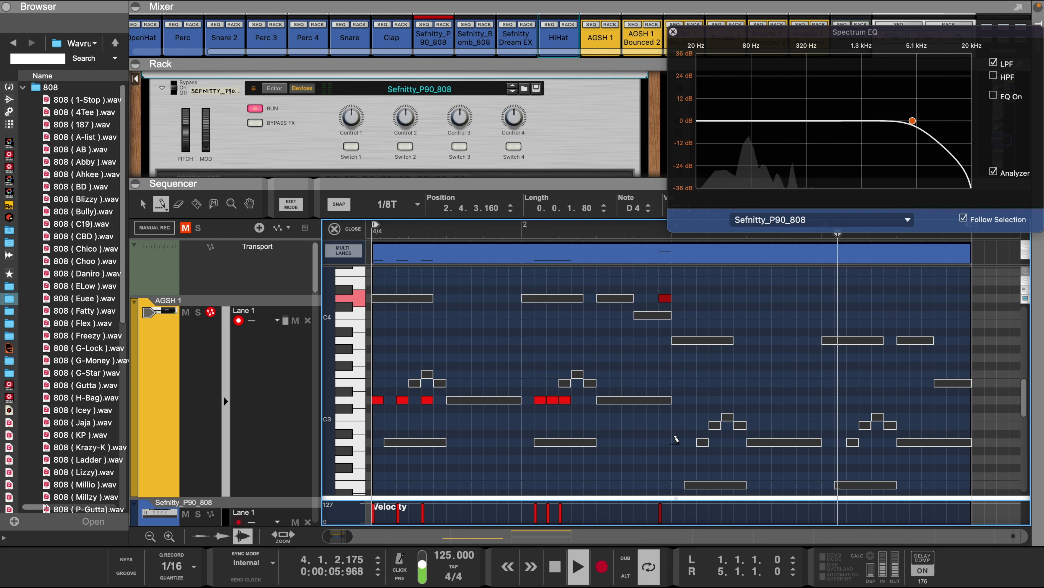
pyautogui.click(677, 442)
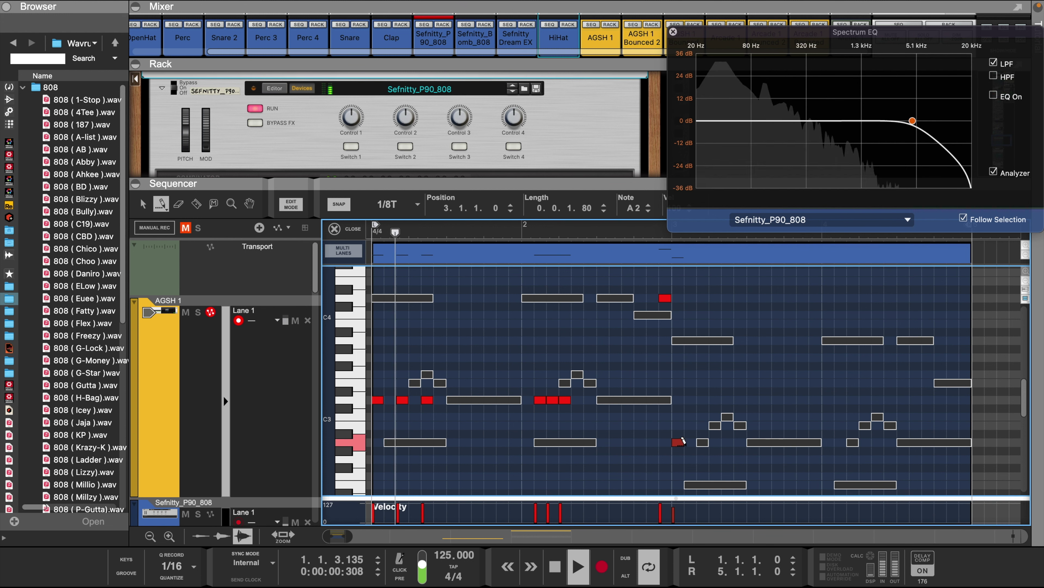
pyautogui.moveTo(679, 440); pyautogui.dragTo(697, 446)
pyautogui.press('e')
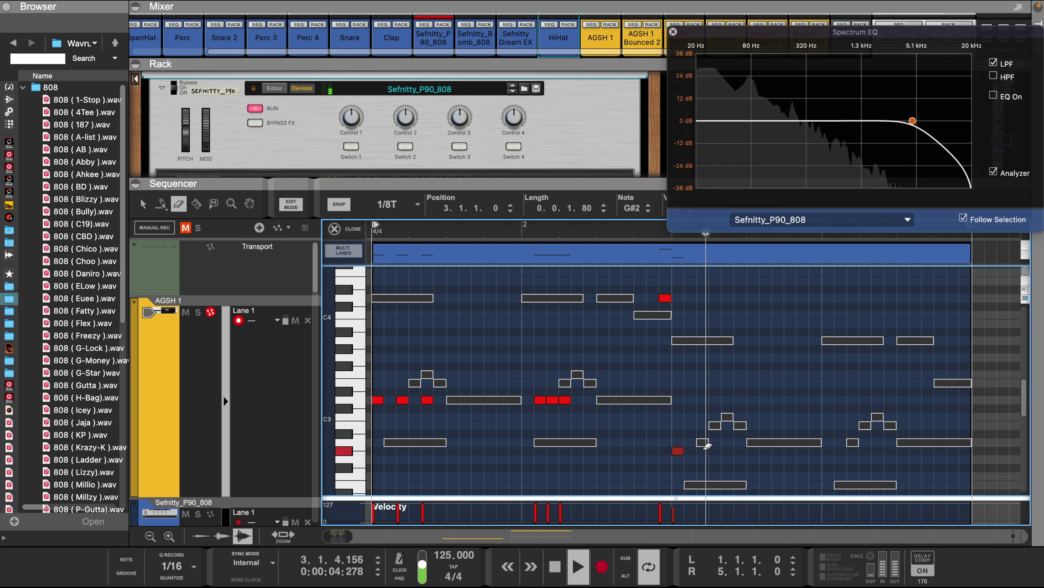
pyautogui.click(677, 450)
# - Draw short A2 notes on Sefnitty_P90_808, three early in bar 3 and four across bar 4
pyautogui.press('d')
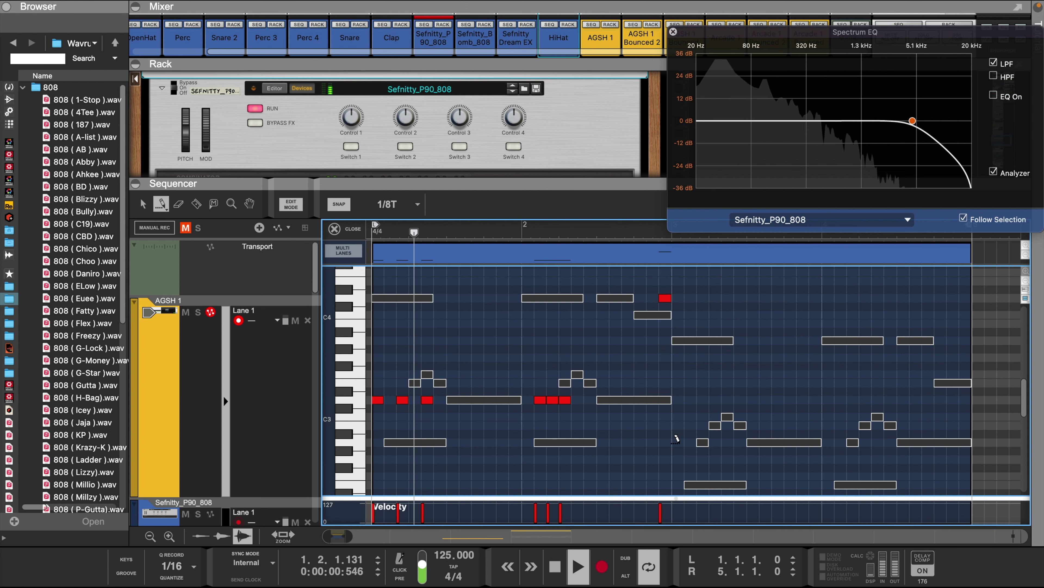
pyautogui.click(678, 442)
pyautogui.click(702, 442)
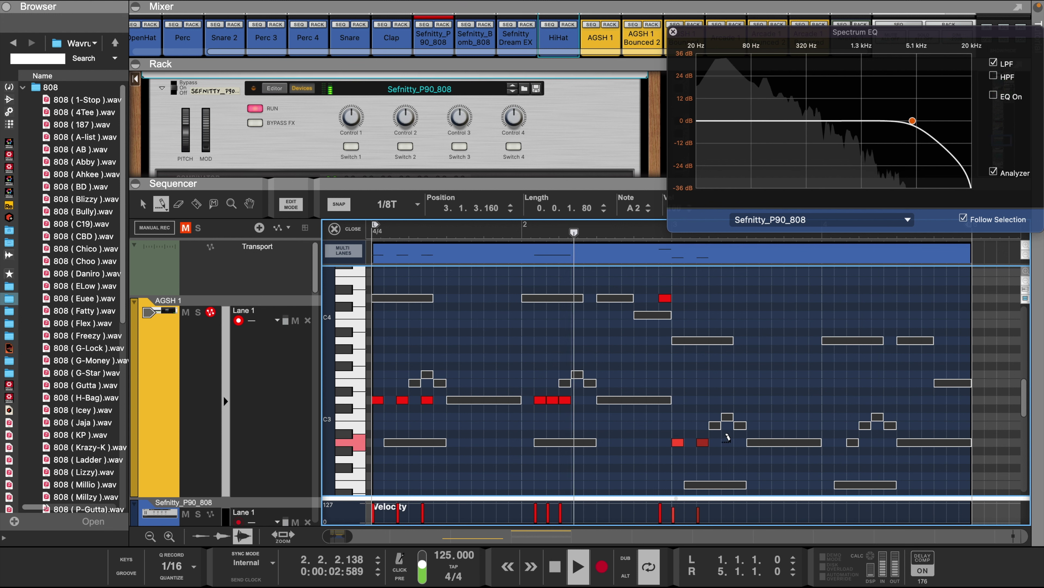
pyautogui.click(727, 442)
pyautogui.click(840, 442)
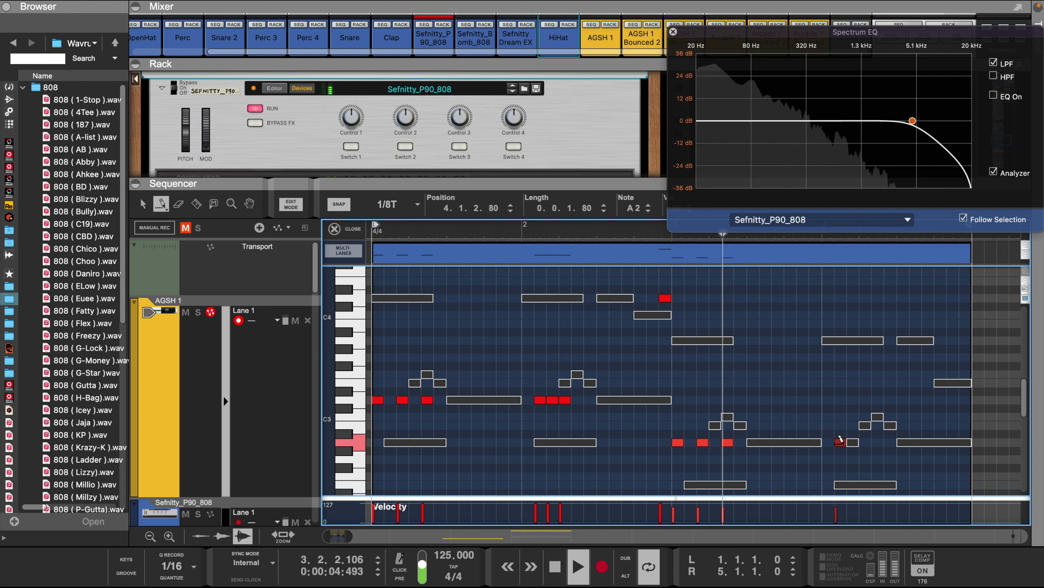
pyautogui.click(852, 441)
pyautogui.click(865, 441)
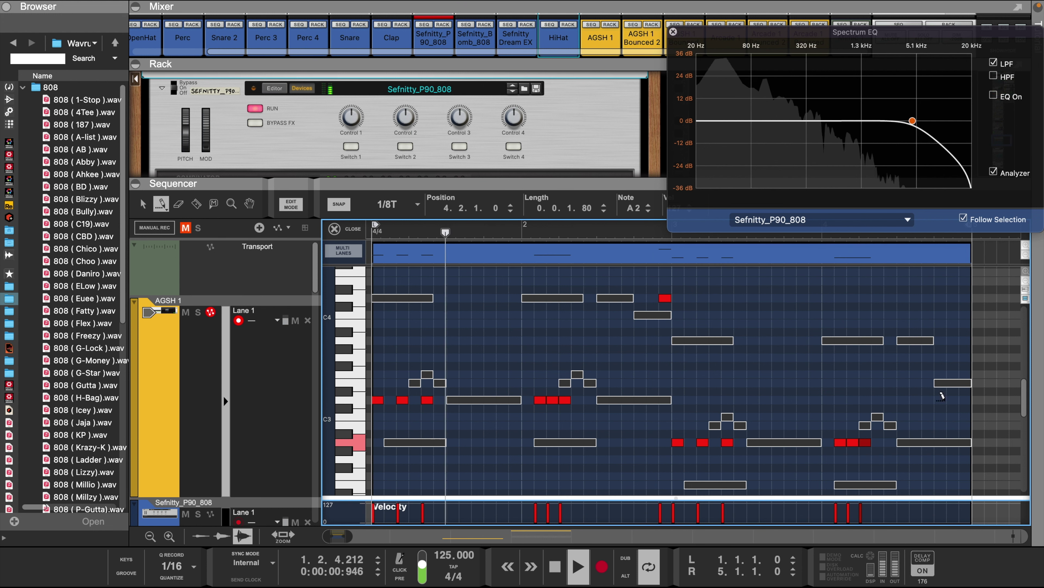
pyautogui.click(915, 442)
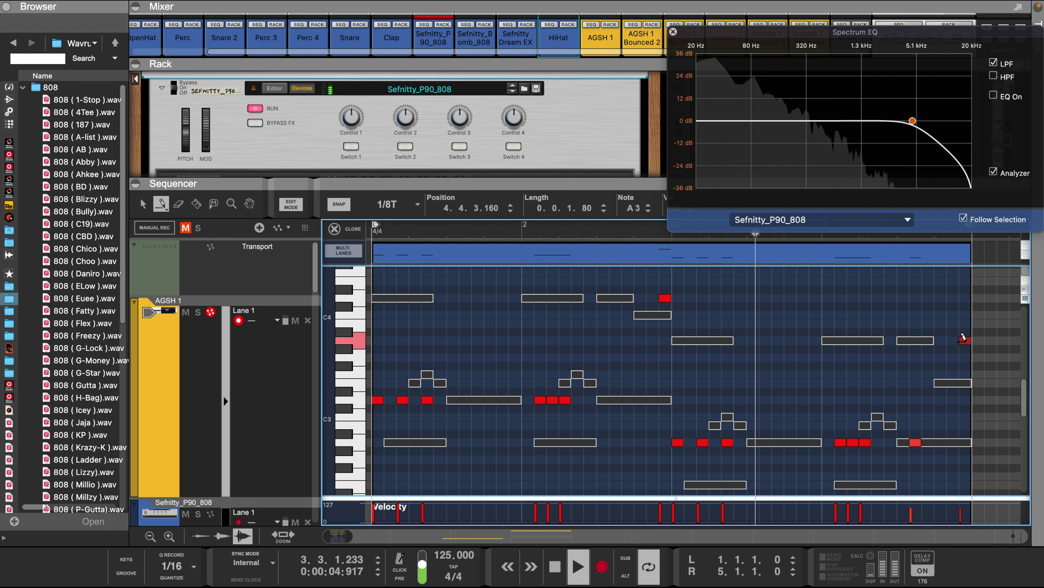
# - Draw three consecutive short A3 notes on the last beat of bar 4 in the 808 clip and stop playback
pyautogui.click(962, 340)
pyautogui.click(953, 340)
pyautogui.click(941, 340)
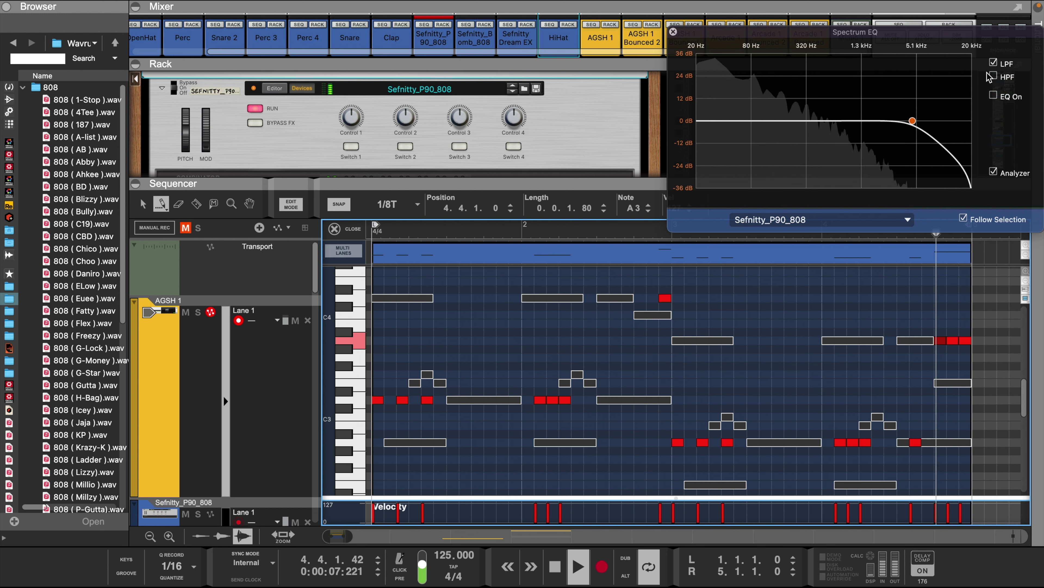
pyautogui.press('space')
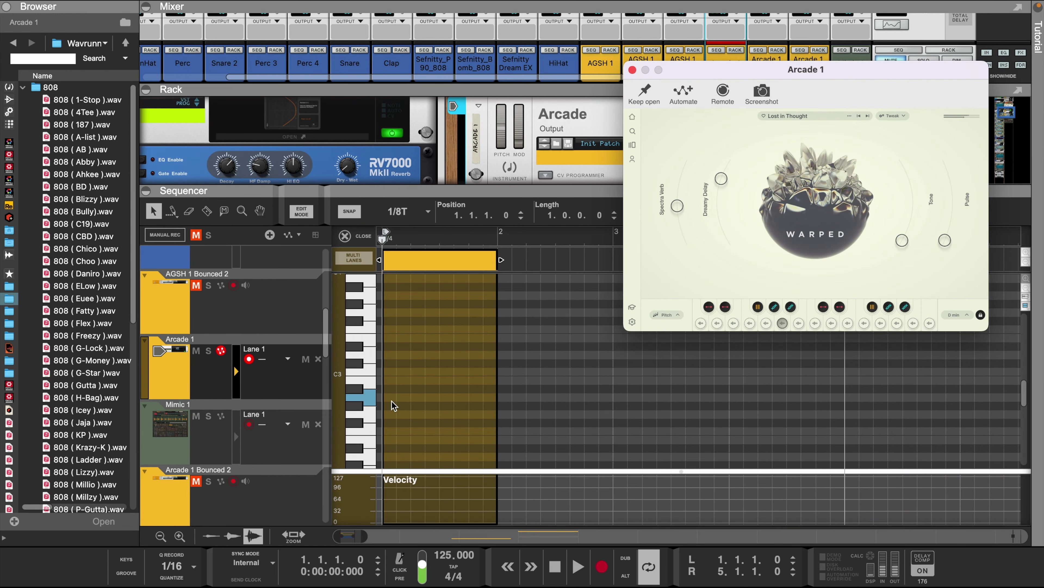
# - Set snap to Bar, draw a one-bar A2 note in the Arcade 1 clip's first bar, audition it and close the clip
pyautogui.click(403, 211)
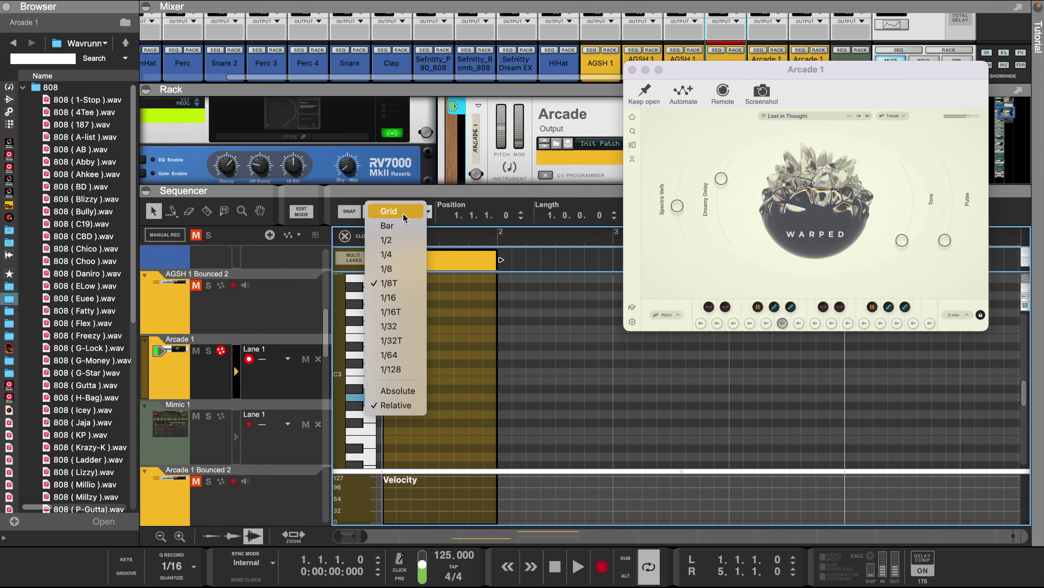
pyautogui.click(403, 234)
pyautogui.press('super+1')
pyautogui.keyDown('alt'); pyautogui.click(388, 398); pyautogui.keyUp('alt')
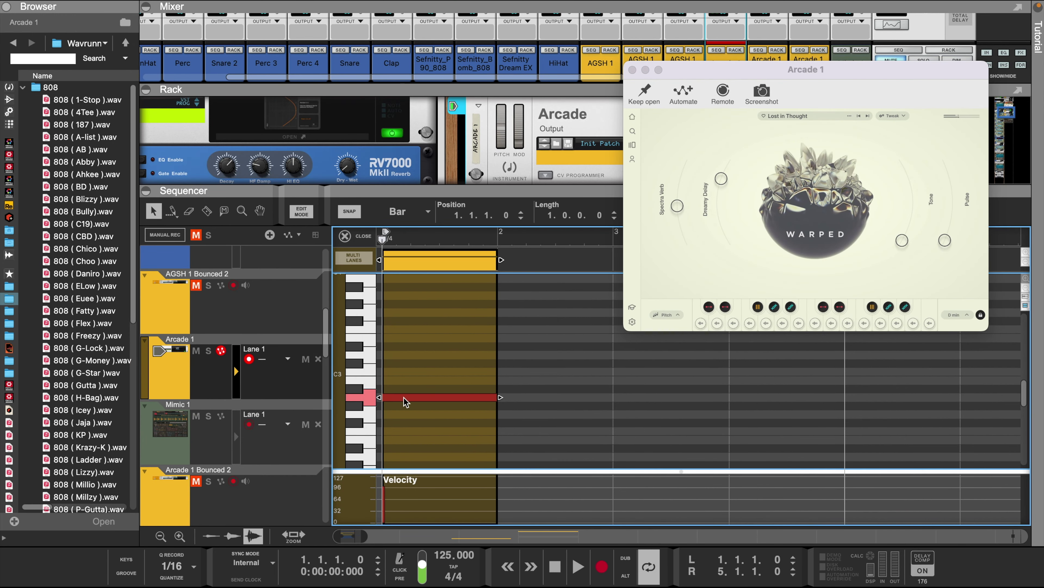
pyautogui.press('space')
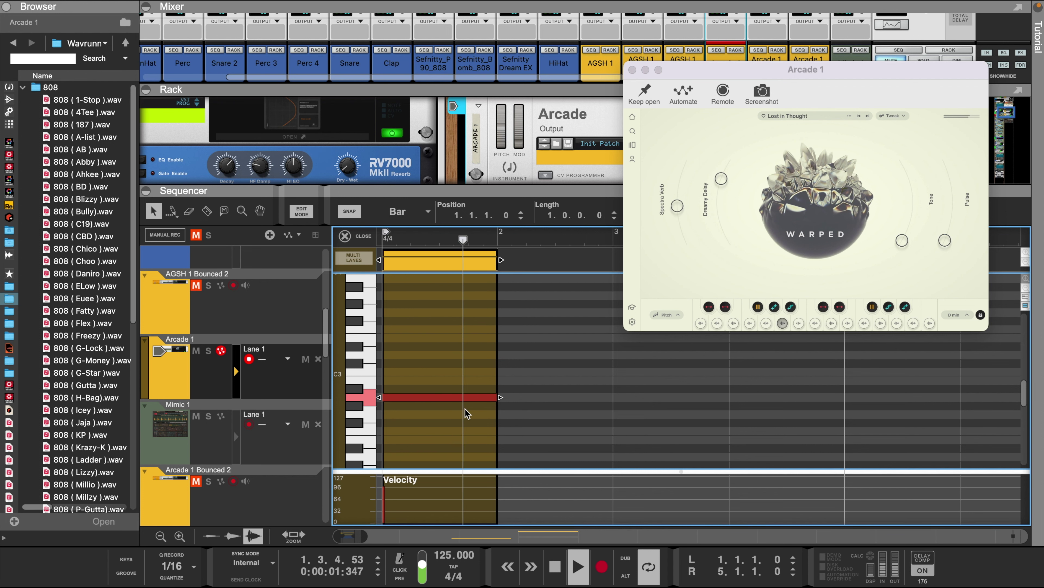
pyautogui.click(632, 70)
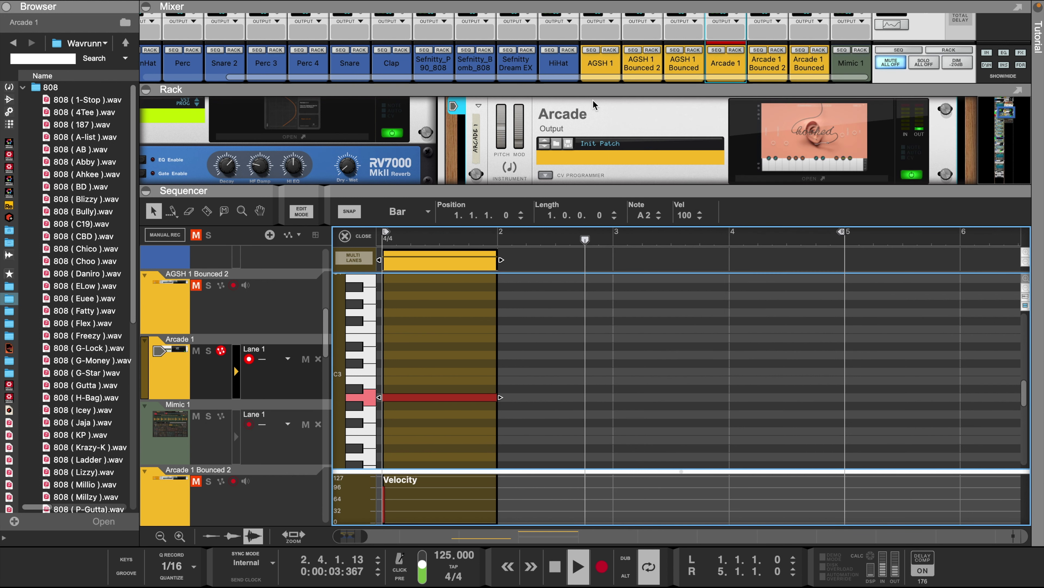
pyautogui.click(347, 235)
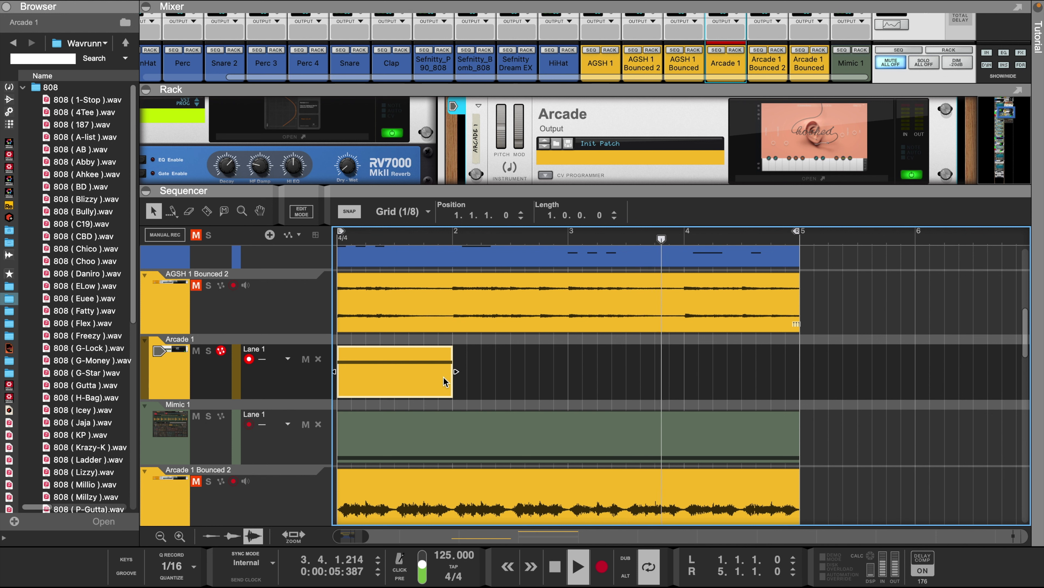
pyautogui.press('space')
# - Bounce the one-bar Arcade 1 clip to a new audio track
pyautogui.rightClick(425, 378)
pyautogui.press('Escape')
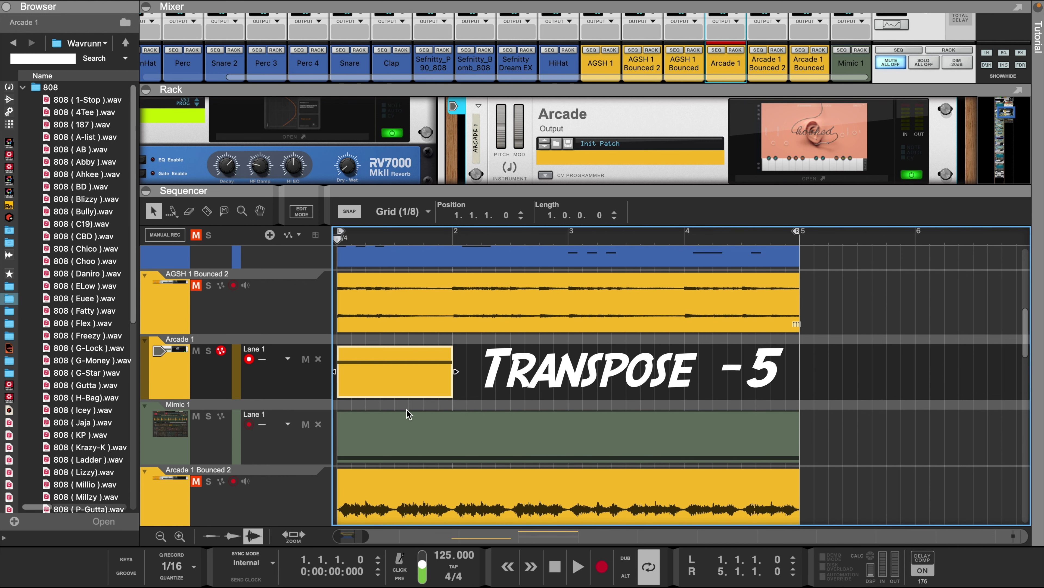
pyautogui.click(398, 418)
pyautogui.press('super+d')
# - Try a copy of the bounced clip at bar 3, transposed by -5 and by 7 semitones, and delete the copy
pyautogui.moveTo(463, 418); pyautogui.dragTo(578, 420)
pyautogui.click(856, 219)
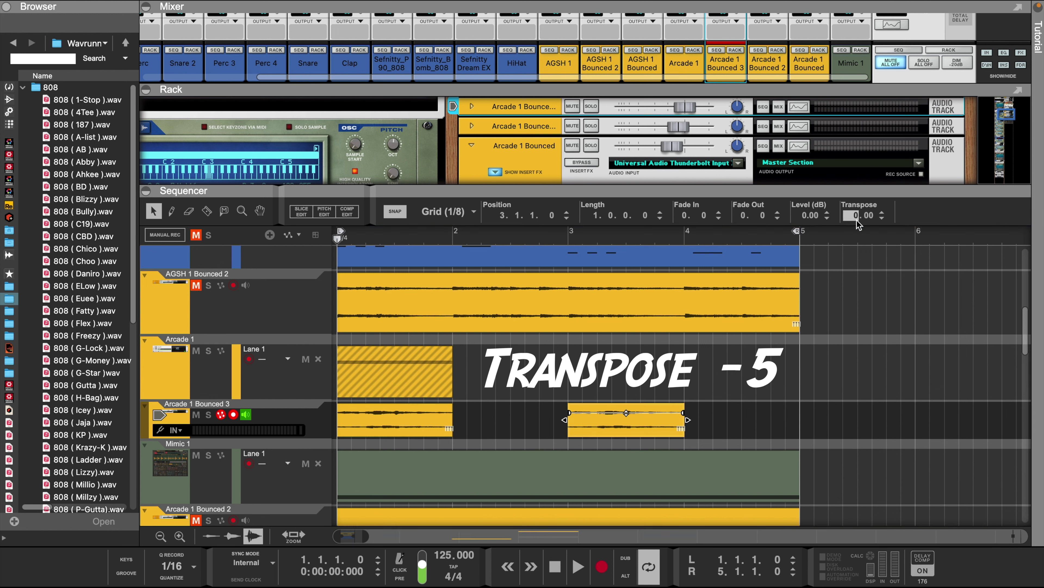
pyautogui.press('Return')
pyautogui.press('space')
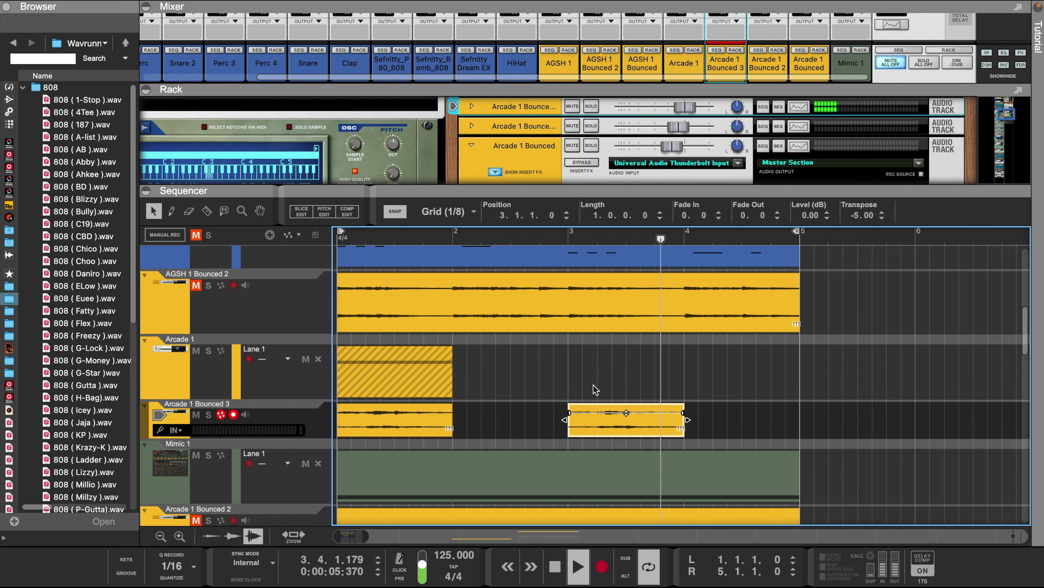
pyautogui.moveTo(856, 221); pyautogui.dragTo(858, 181)
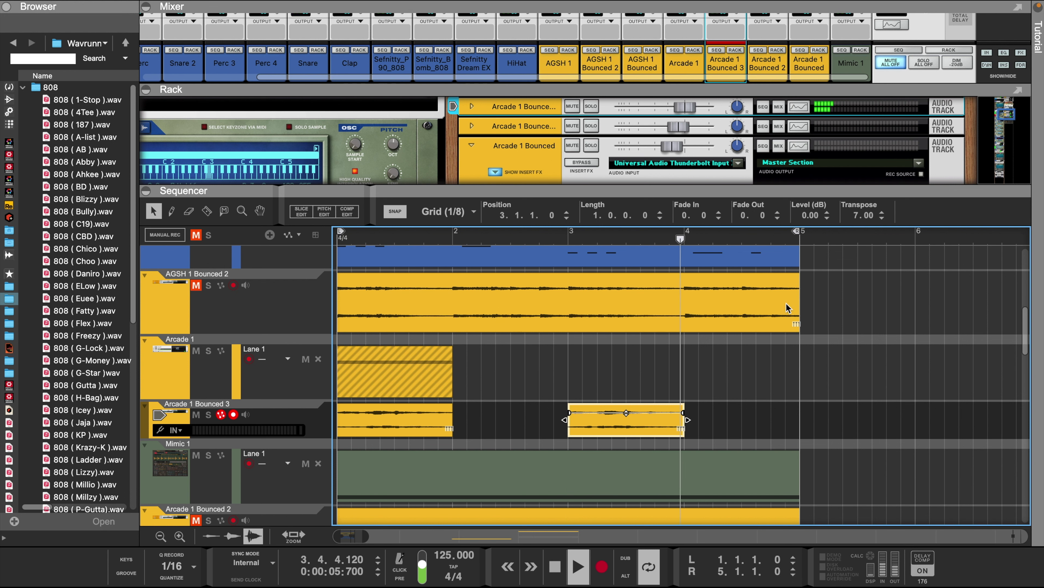
pyautogui.press('Delete')
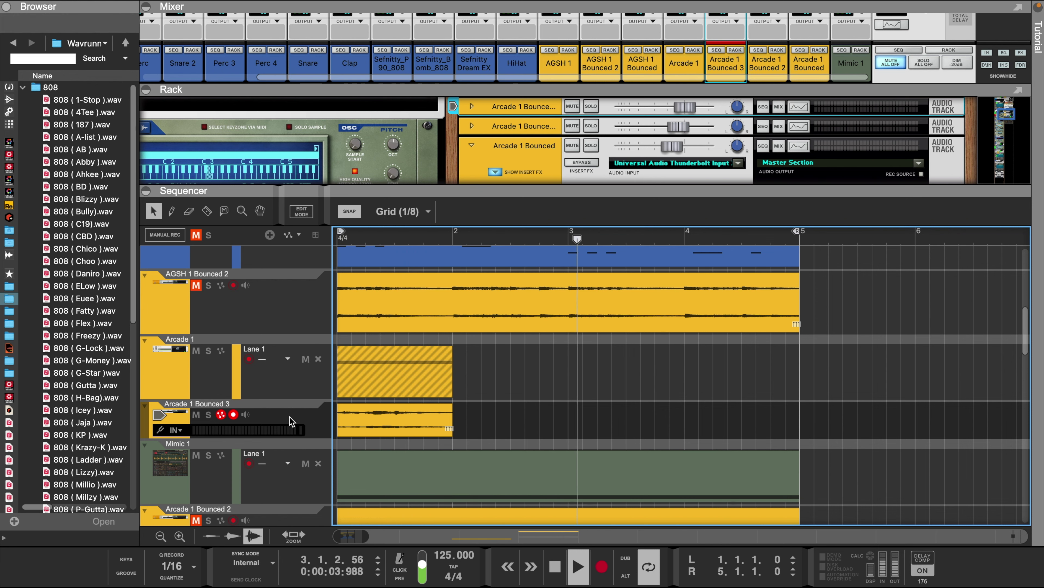
pyautogui.press('space')
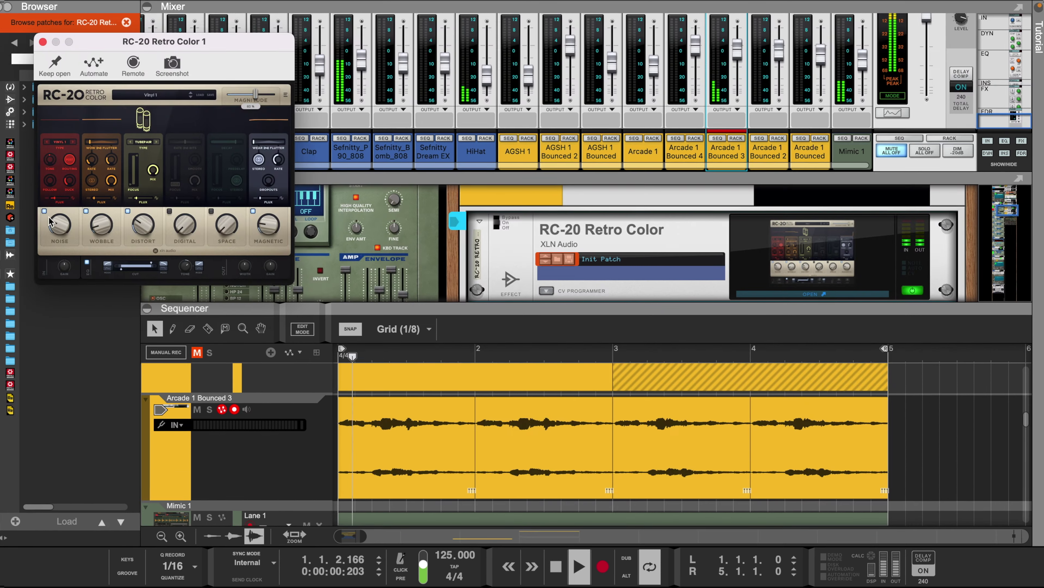
# - Load the Vinyl 3 preset in RC-20 and customize it with Noise at 0%, Wobble Stereo on and Magnitude at 94%
pyautogui.click(189, 97)
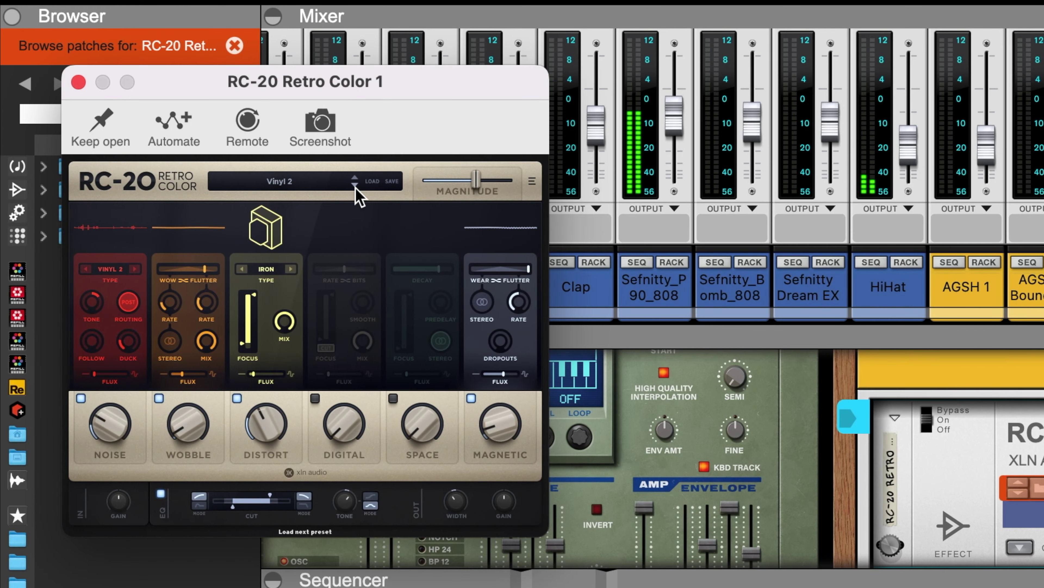
pyautogui.click(355, 187)
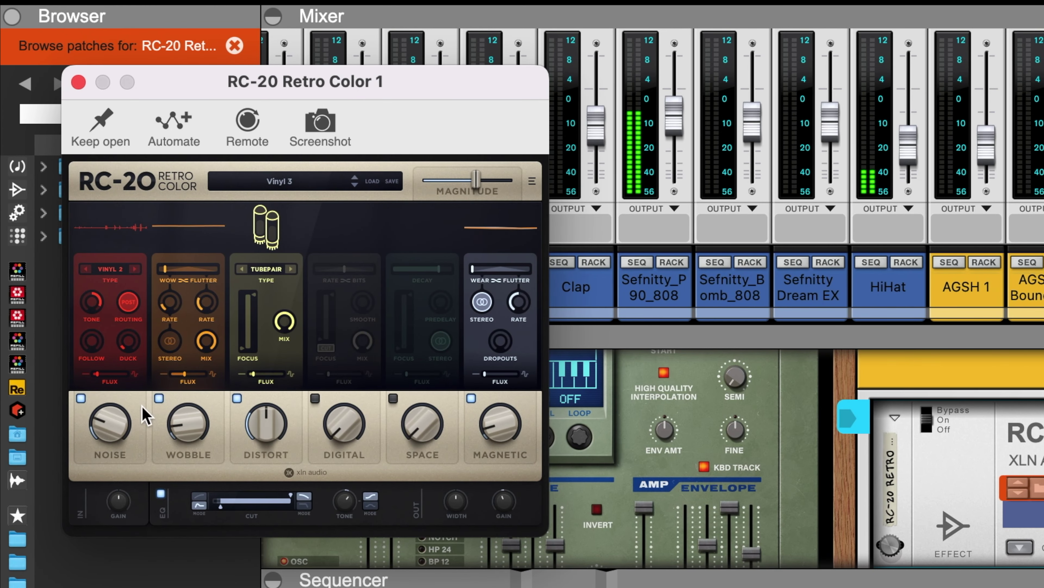
pyautogui.moveTo(105, 422); pyautogui.dragTo(119, 525)
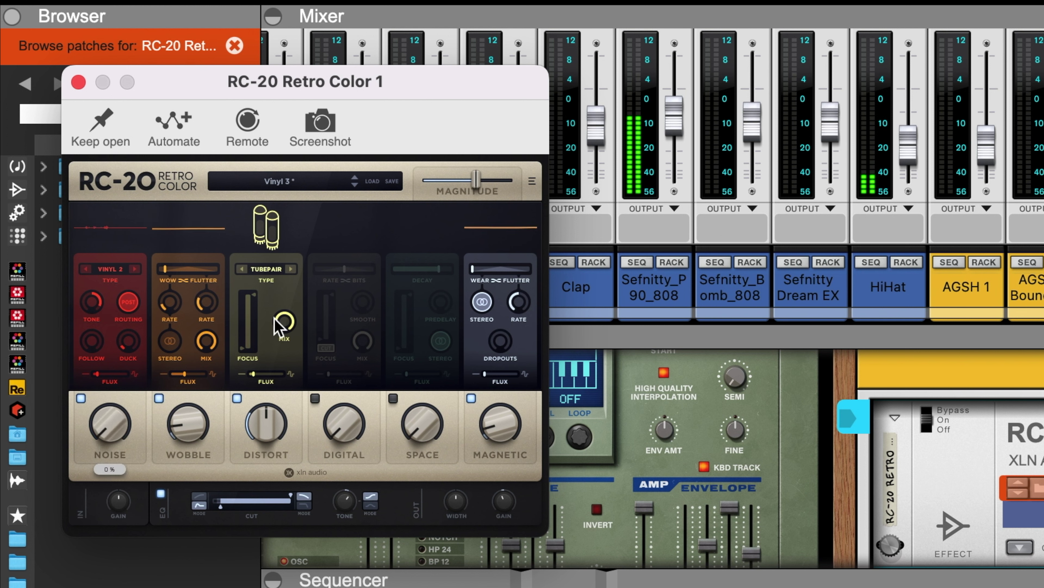
pyautogui.click(171, 345)
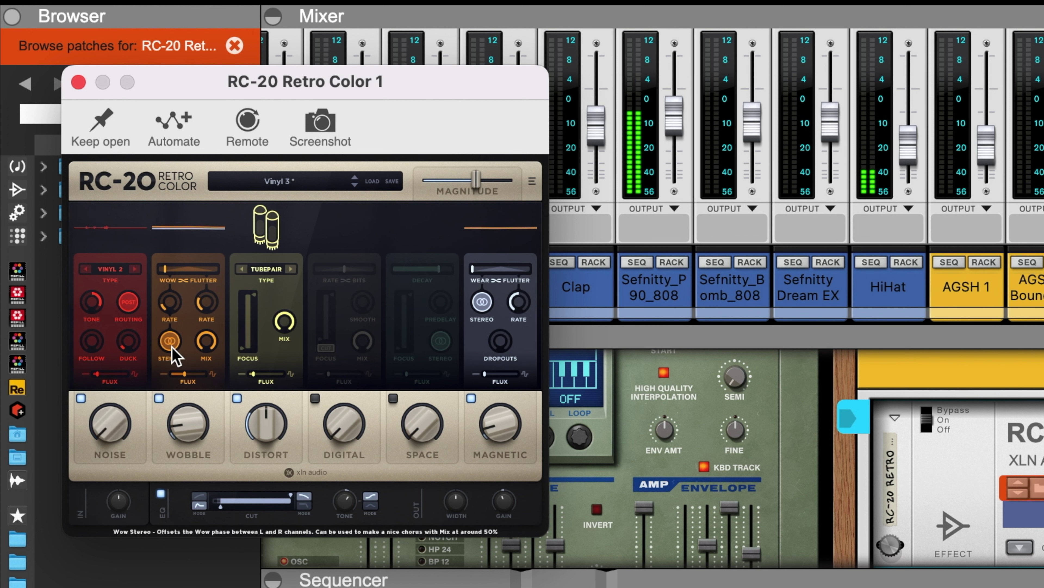
pyautogui.moveTo(476, 180); pyautogui.dragTo(516, 181)
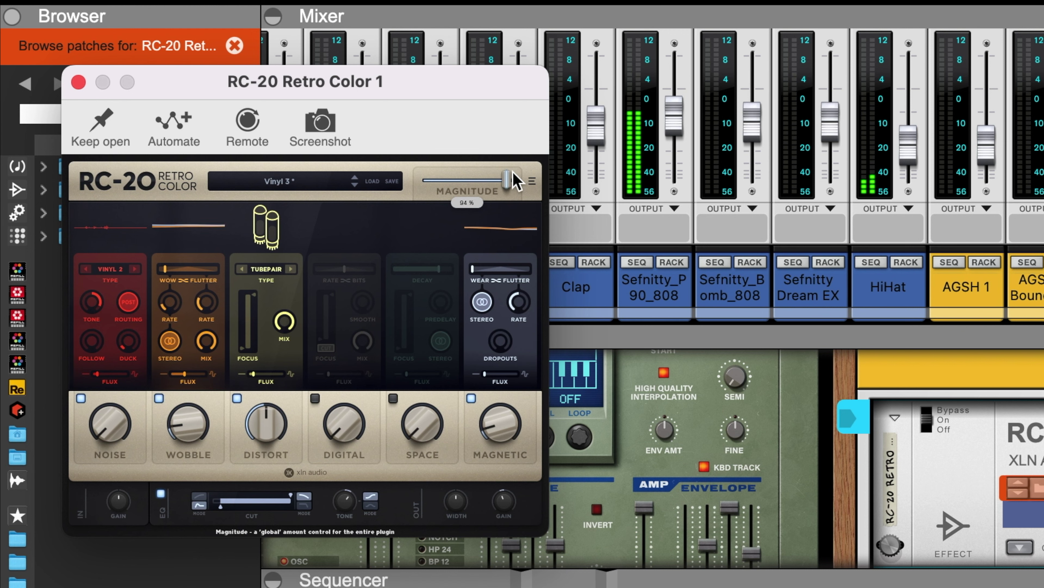
# - Lower the Arcade 1 Bounced 3 level to -6.14 dB and raise its high-pass filter to about 593.9 Hz
pyautogui.scroll(4, 592, 252)
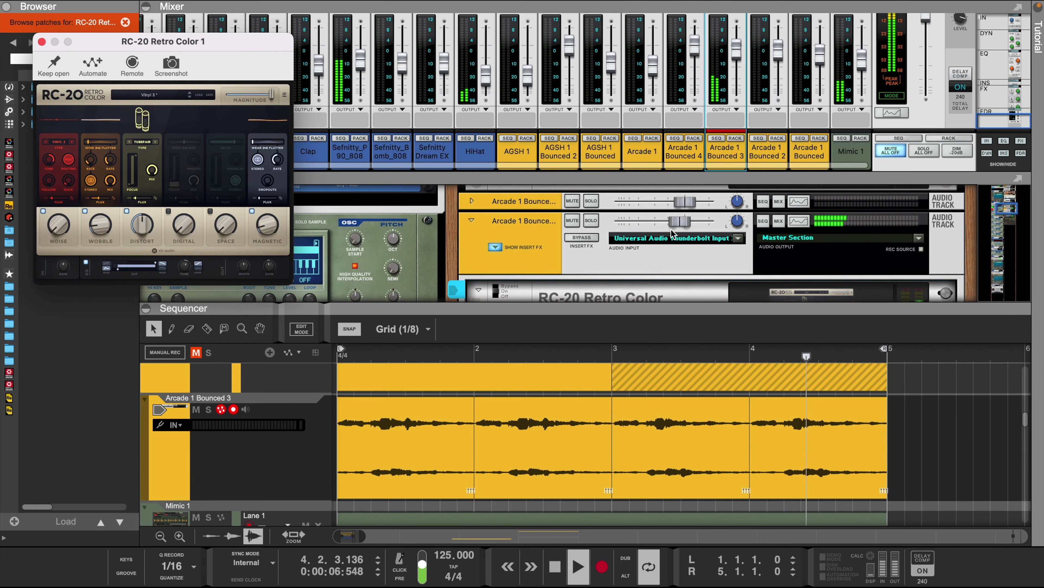
pyautogui.click(681, 222)
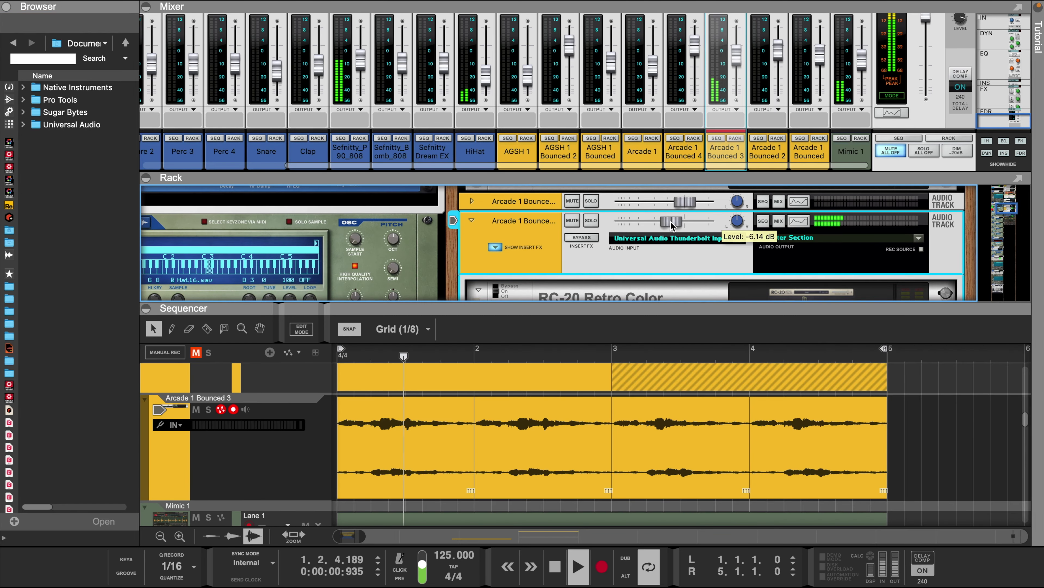
pyautogui.click(799, 222)
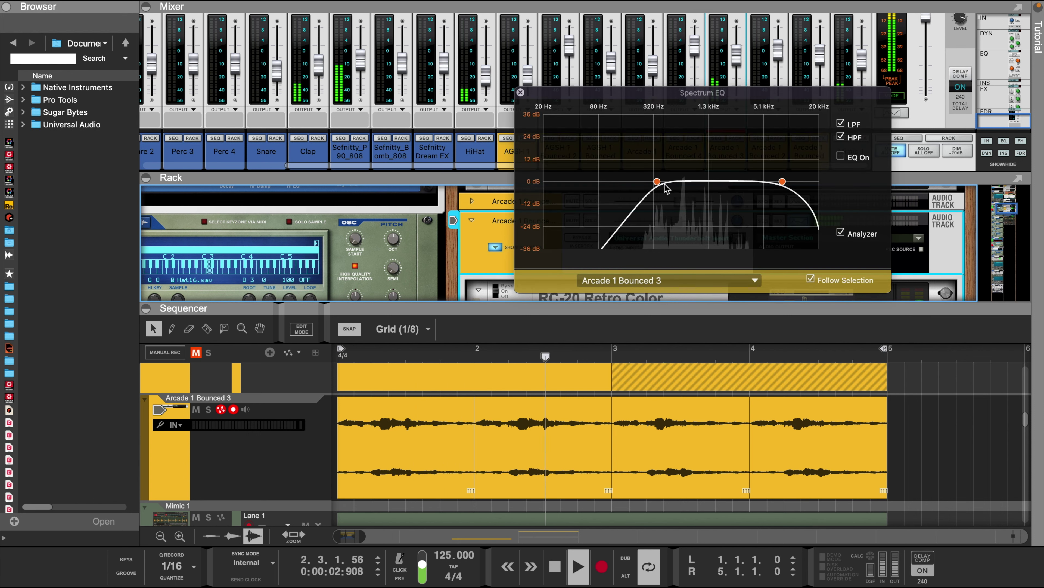
pyautogui.moveTo(658, 181); pyautogui.dragTo(678, 185)
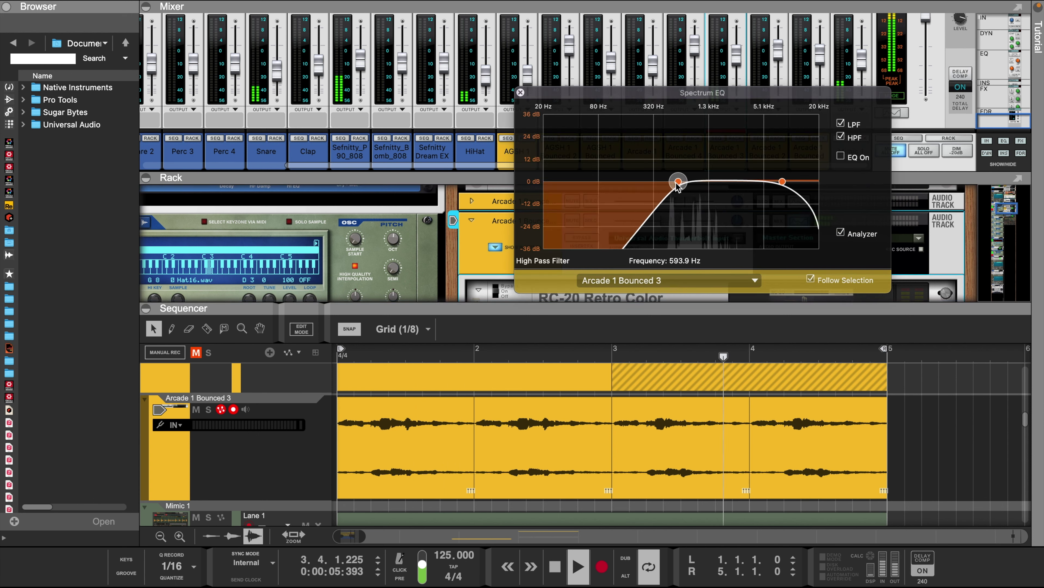
pyautogui.click(520, 92)
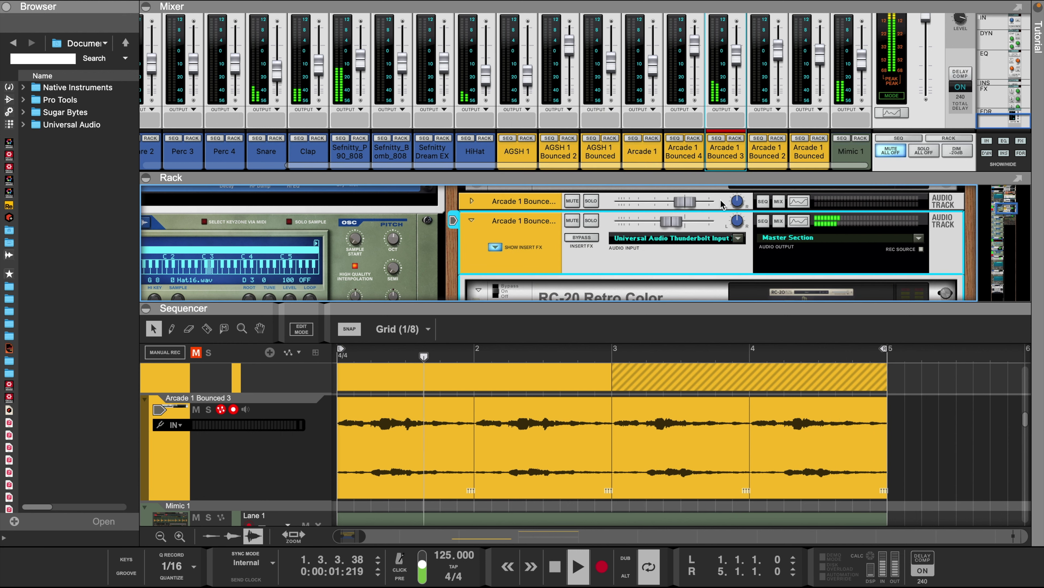
# - Set the high-pass filter of Arcade 1 Bounced 3 to about 336.9 Hz in the Spectrum EQ
pyautogui.click(799, 222)
pyautogui.moveTo(678, 182); pyautogui.dragTo(656, 188)
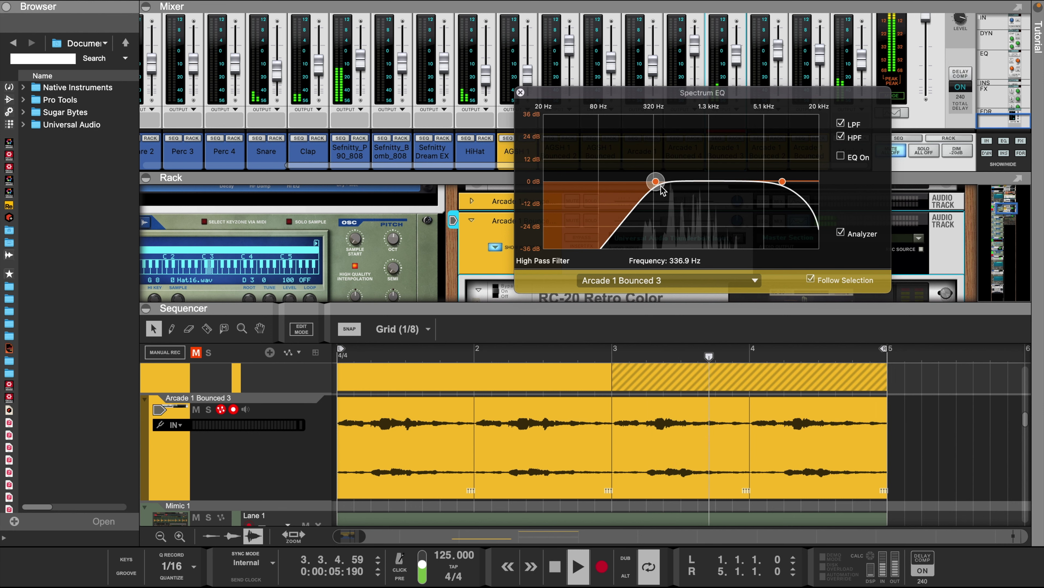
pyautogui.click(782, 181)
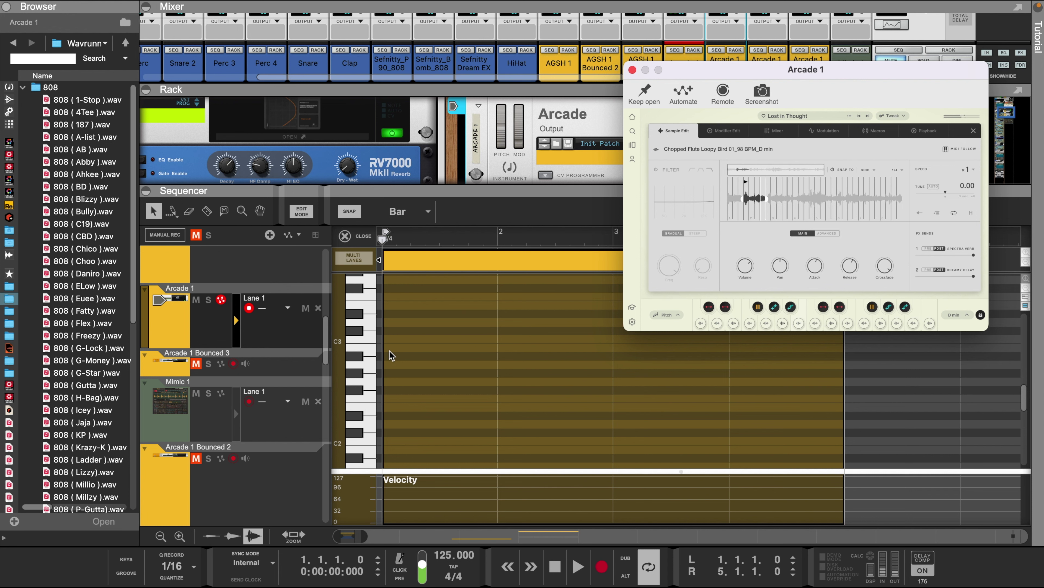
# - Draw one-bar B2 notes in bars 1 and 3 of the four-bar Arcade 1 clip during playback and close the clip
pyautogui.moveTo(390, 351); pyautogui.dragTo(434, 351)
pyautogui.press('space')
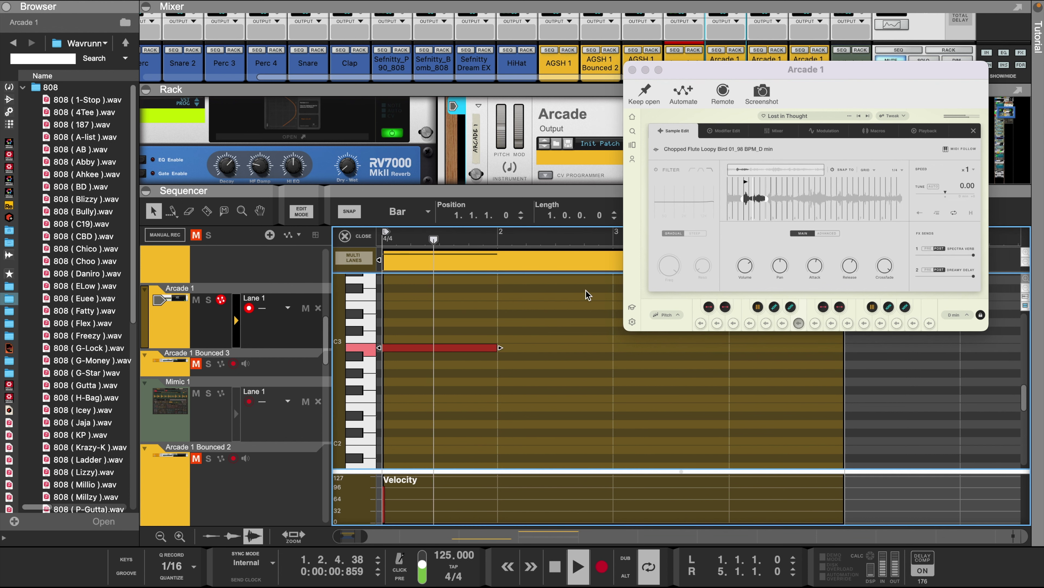
pyautogui.doubleClick(628, 352)
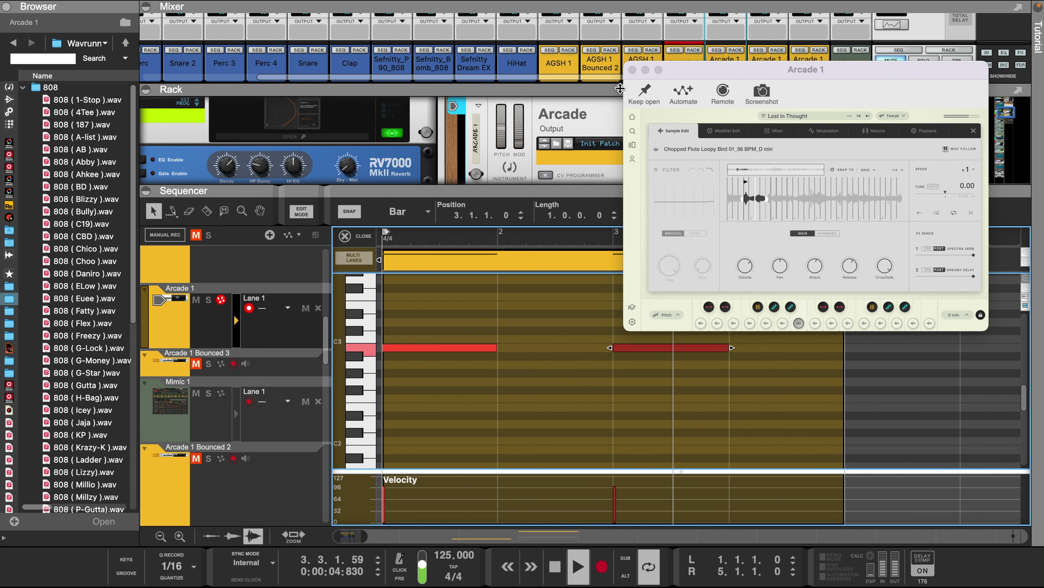
pyautogui.click(633, 70)
pyautogui.click(536, 362)
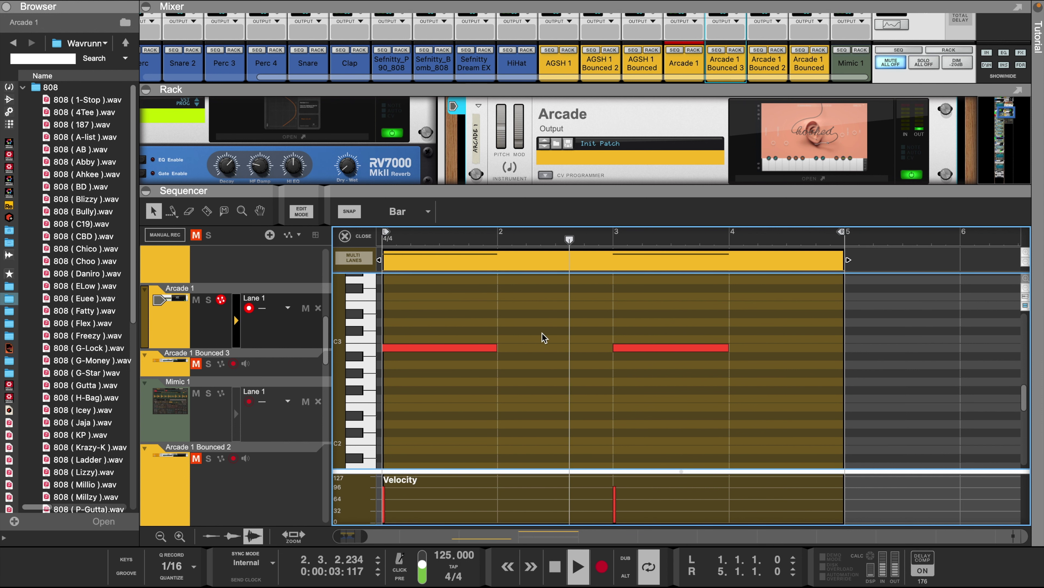
pyautogui.click(367, 239)
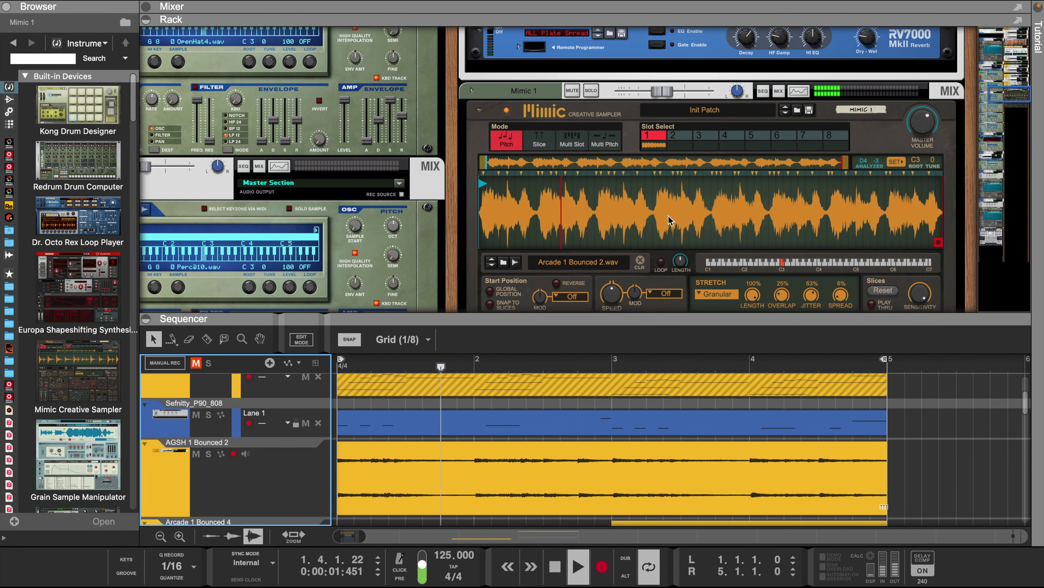
# - Show the mixer in place of the rack and slightly adjust the control room level
pyautogui.scroll(-4, 591, 268)
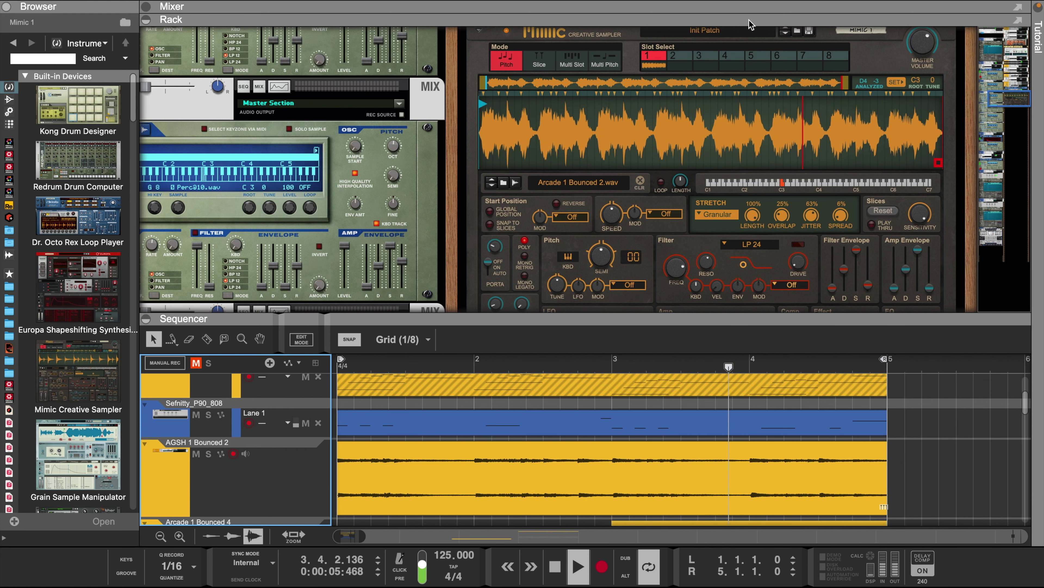
pyautogui.moveTo(748, 25); pyautogui.dragTo(761, 293)
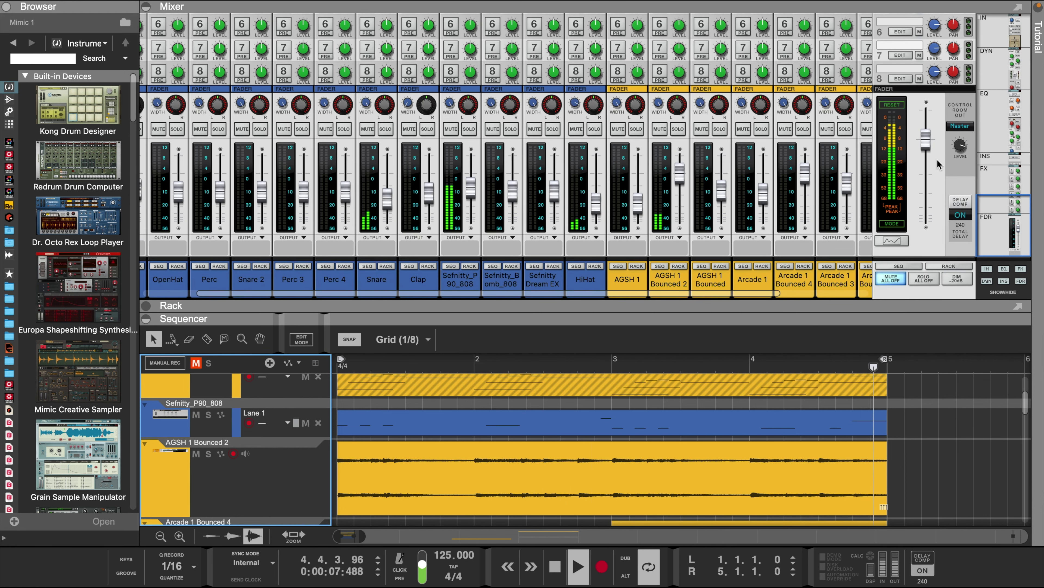
pyautogui.click(962, 152)
pyautogui.moveTo(962, 151); pyautogui.dragTo(963, 149)
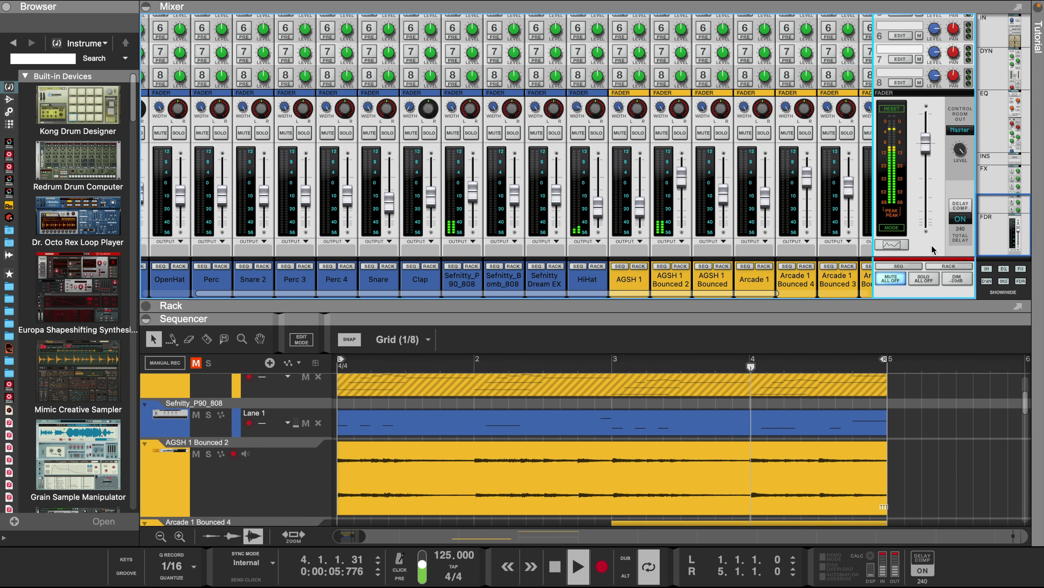
# - Solo the AGSH 1 Bounced 2 track and bring the rack into view in place of the mixer
pyautogui.scroll(-1, 926, 276)
pyautogui.scroll(-3, 226, 457)
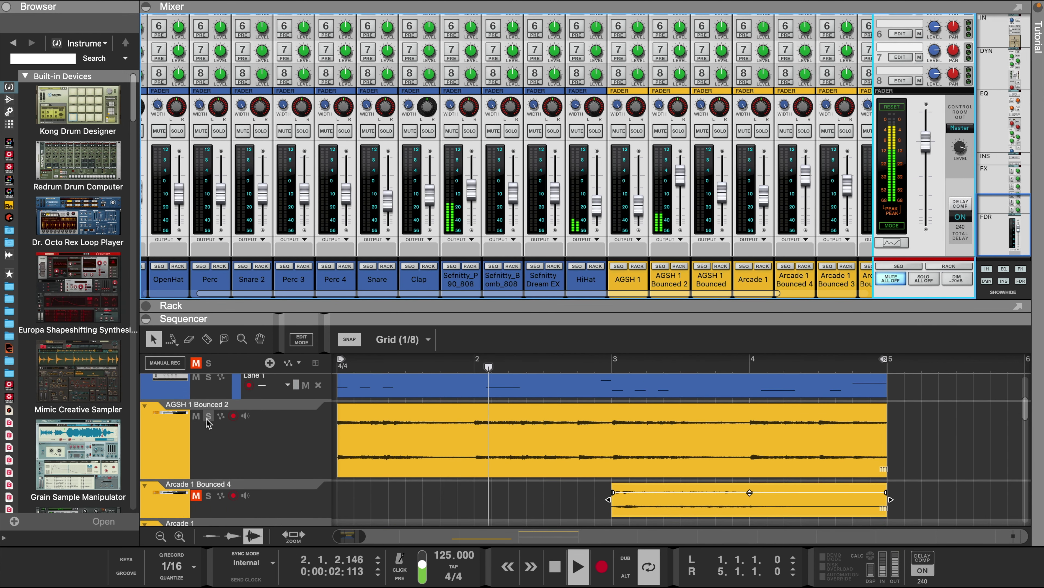
pyautogui.click(208, 416)
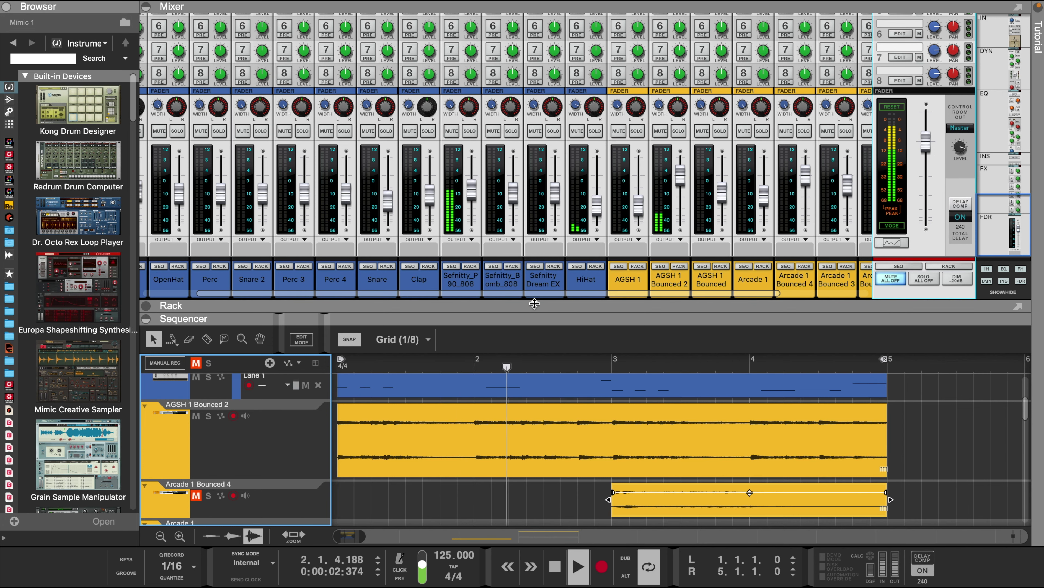
pyautogui.moveTo(534, 305); pyautogui.dragTo(259, 5)
pyautogui.scroll(6, 622, 171)
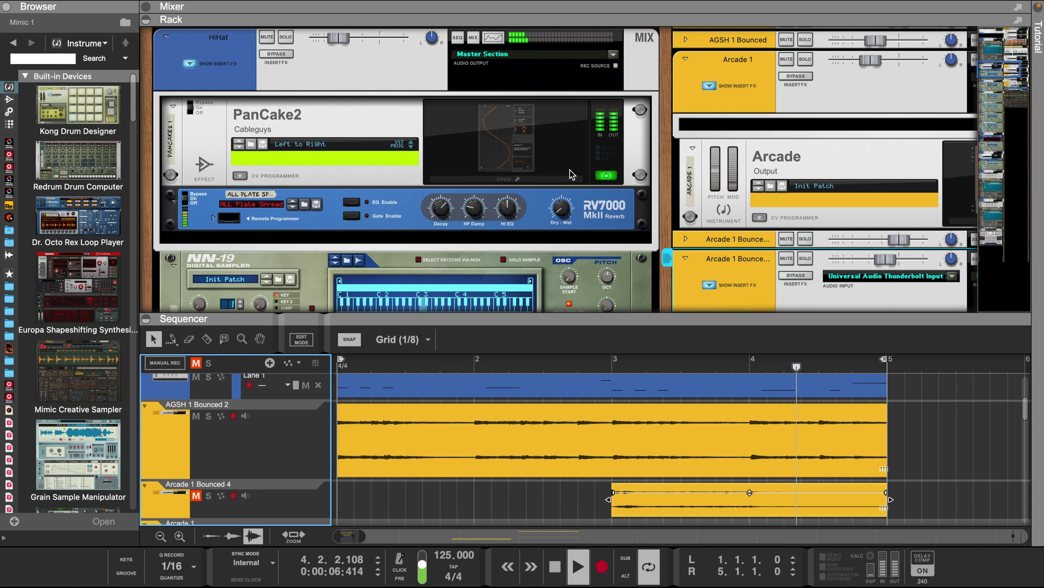
pyautogui.click(209, 416)
pyautogui.scroll(5, 640, 66)
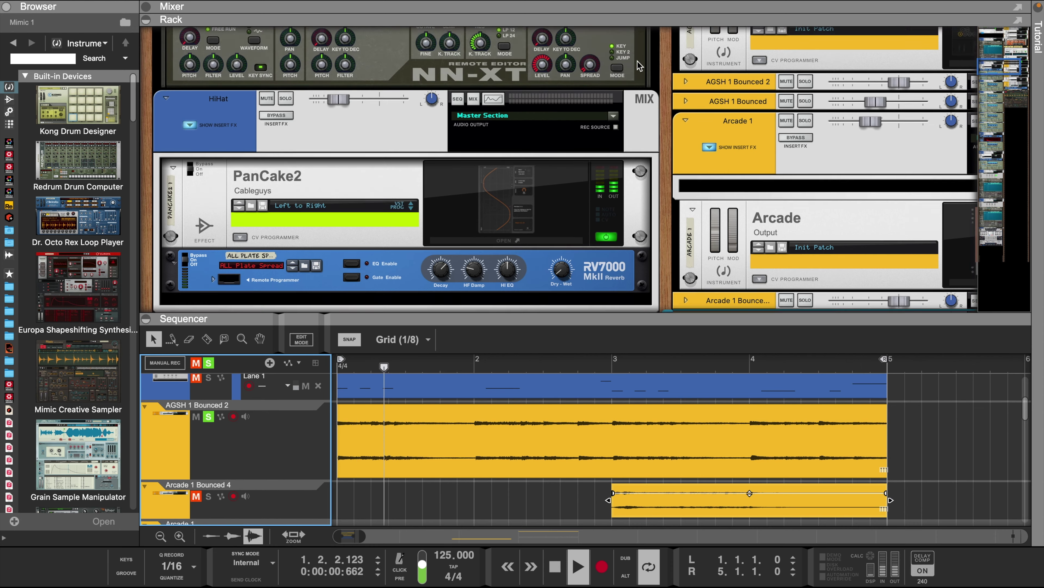
# - Enlarge the sequencer and shrink the track heights to view the whole four-bar arrangement
pyautogui.moveTo(644, 17); pyautogui.dragTo(496, 4)
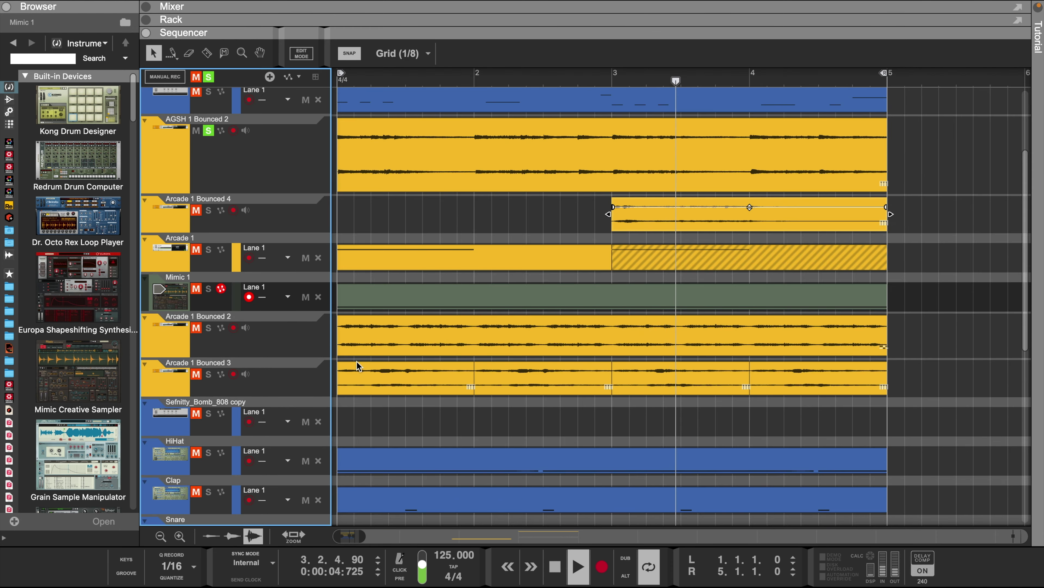
pyautogui.click(160, 537)
pyautogui.click(160, 536)
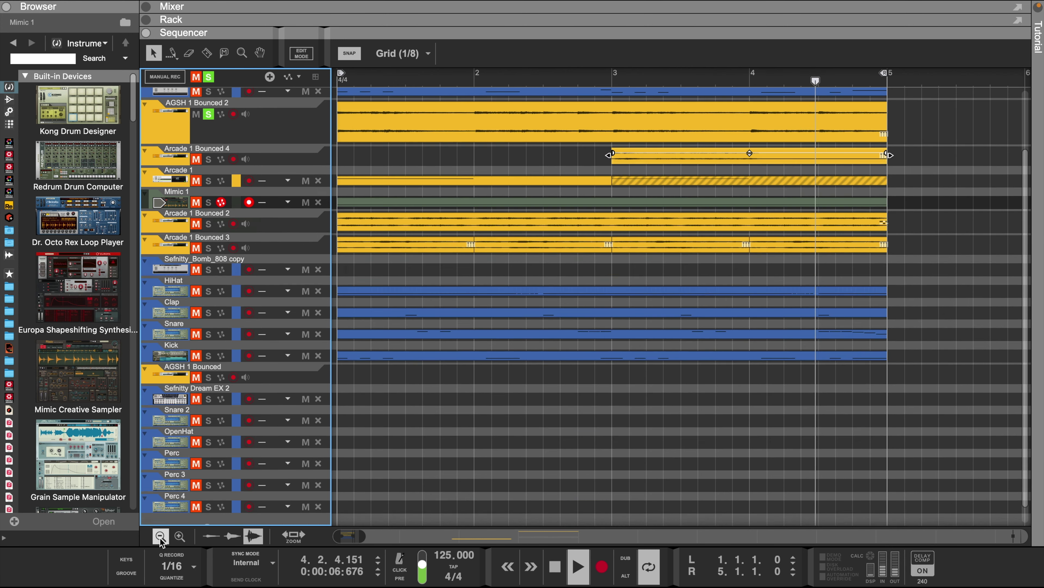
pyautogui.click(159, 537)
pyautogui.click(160, 537)
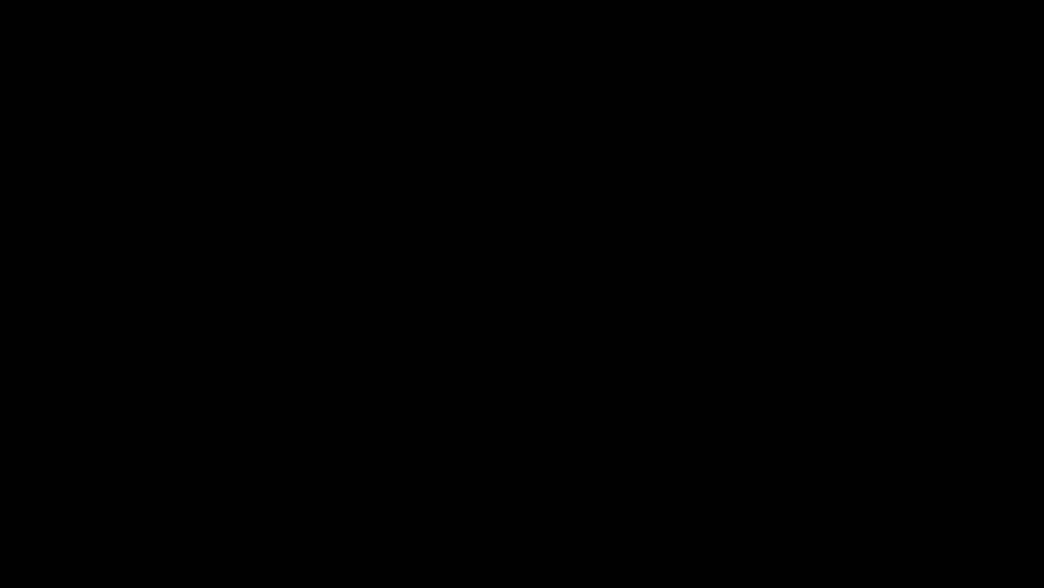